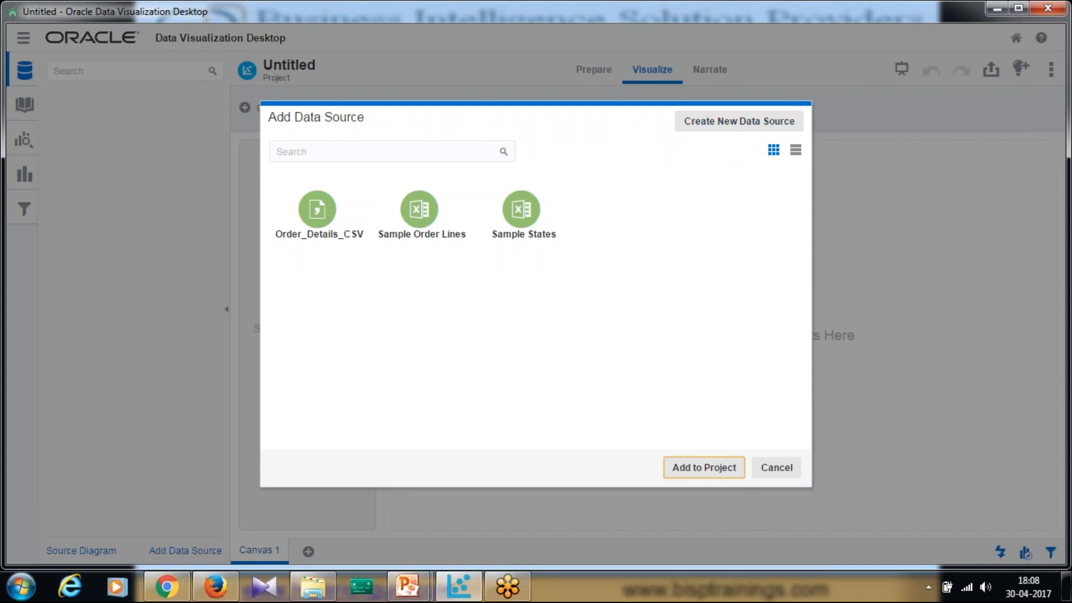
# Create a new data source from the file Order_Details_CSV in the Class1 folder
pyautogui.click(742, 125)
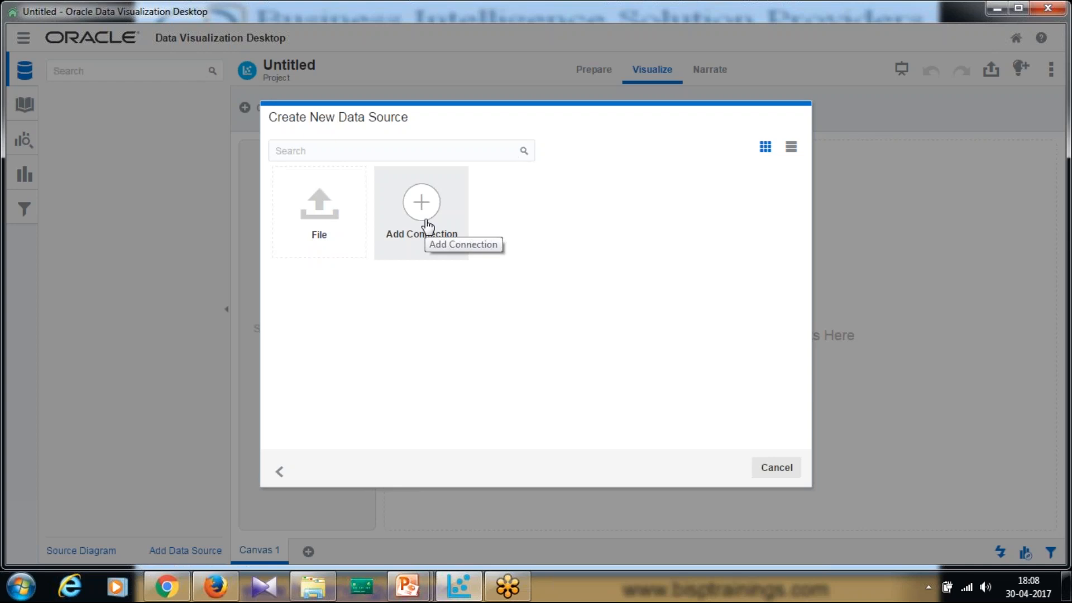
pyautogui.click(338, 215)
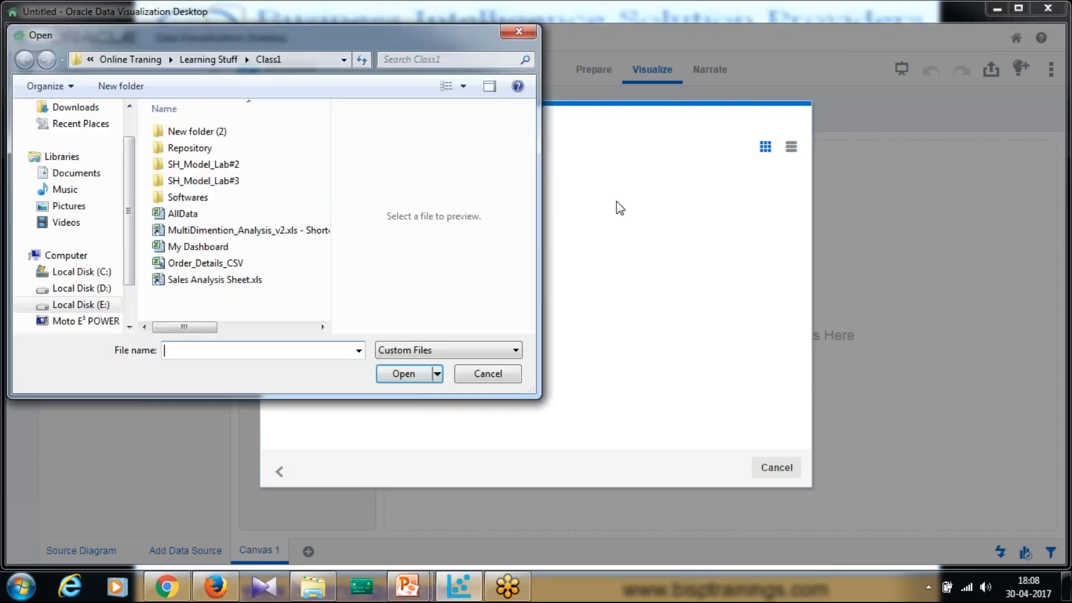
pyautogui.moveTo(275, 39); pyautogui.dragTo(805, 106)
pyautogui.click(738, 331)
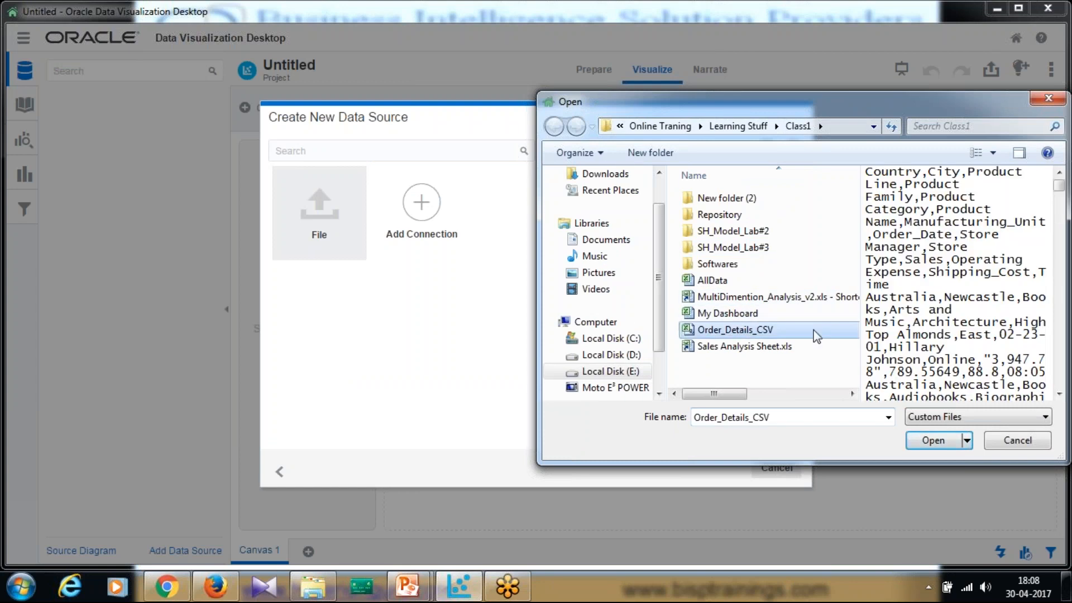
pyautogui.click(919, 438)
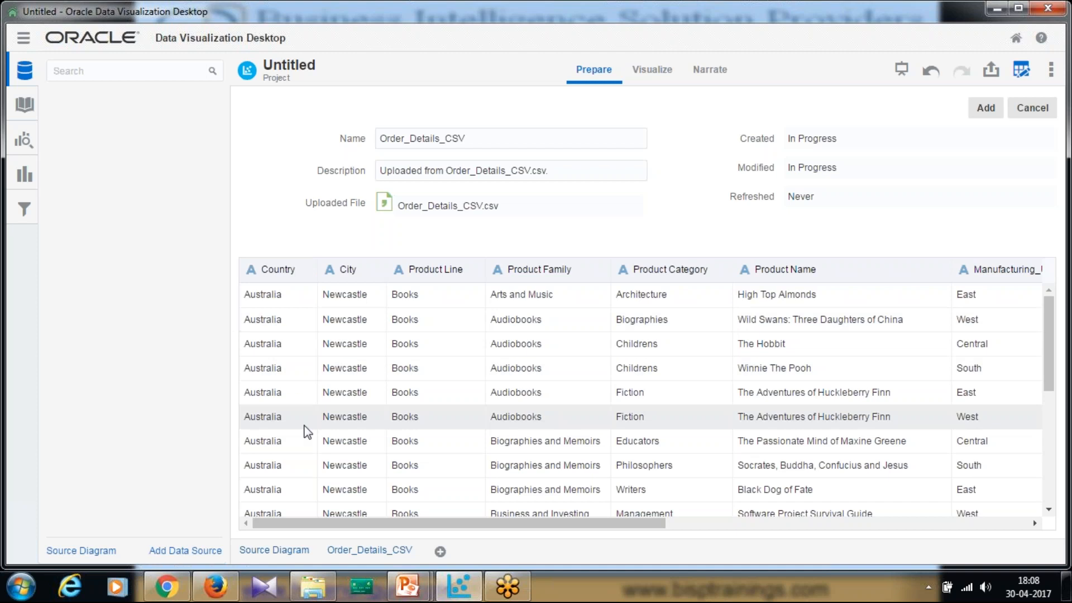
# Examine the uploaded file's remaining columns and the data type options available for the Time column
pyautogui.moveTo(365, 525); pyautogui.dragTo(738, 561)
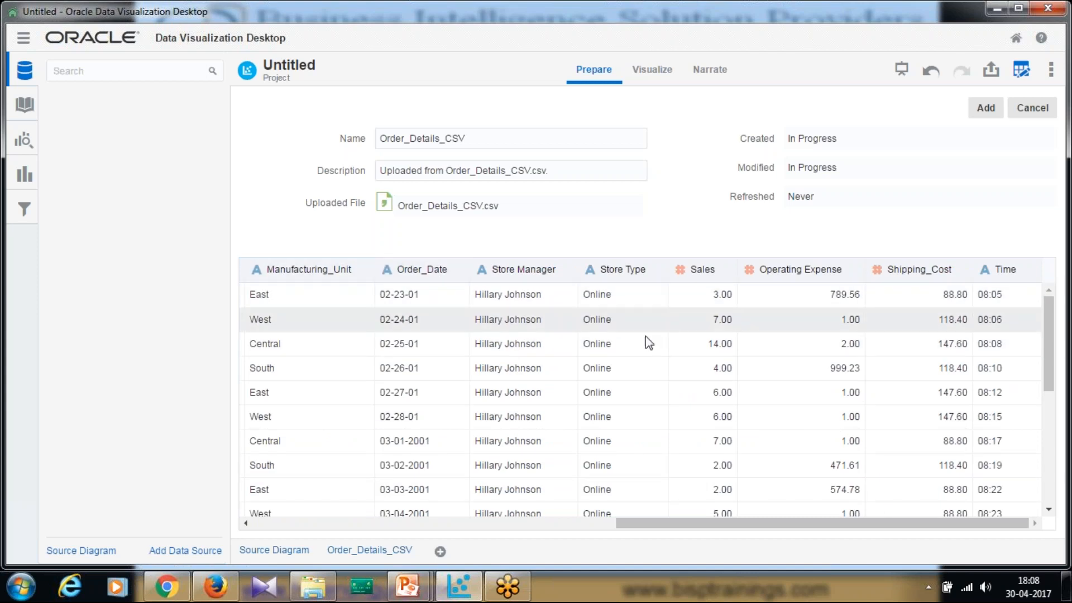
pyautogui.moveTo(642, 524); pyautogui.dragTo(748, 528)
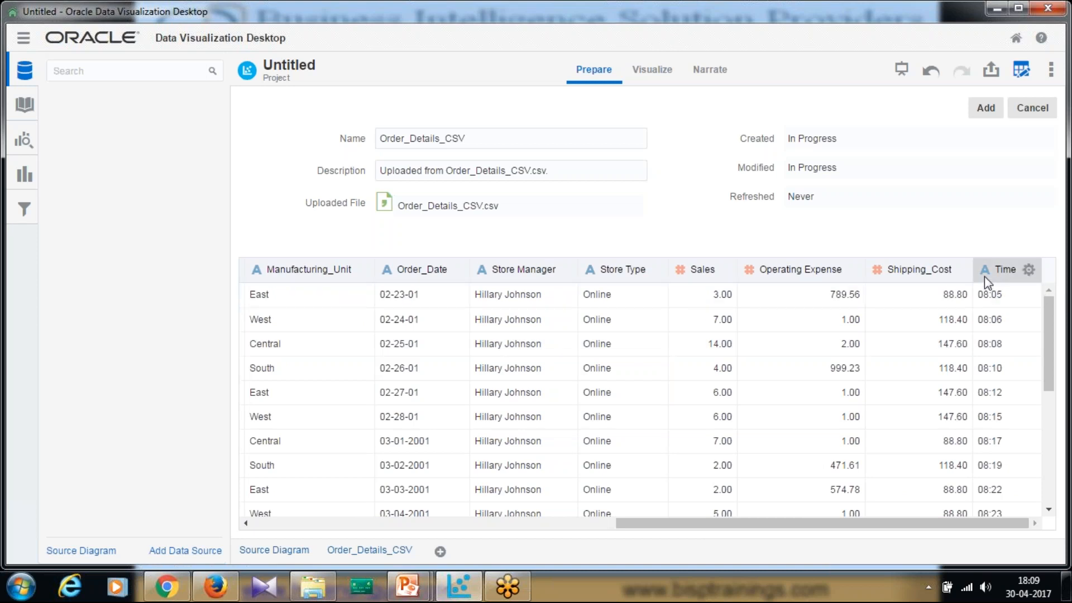
pyautogui.click(1029, 270)
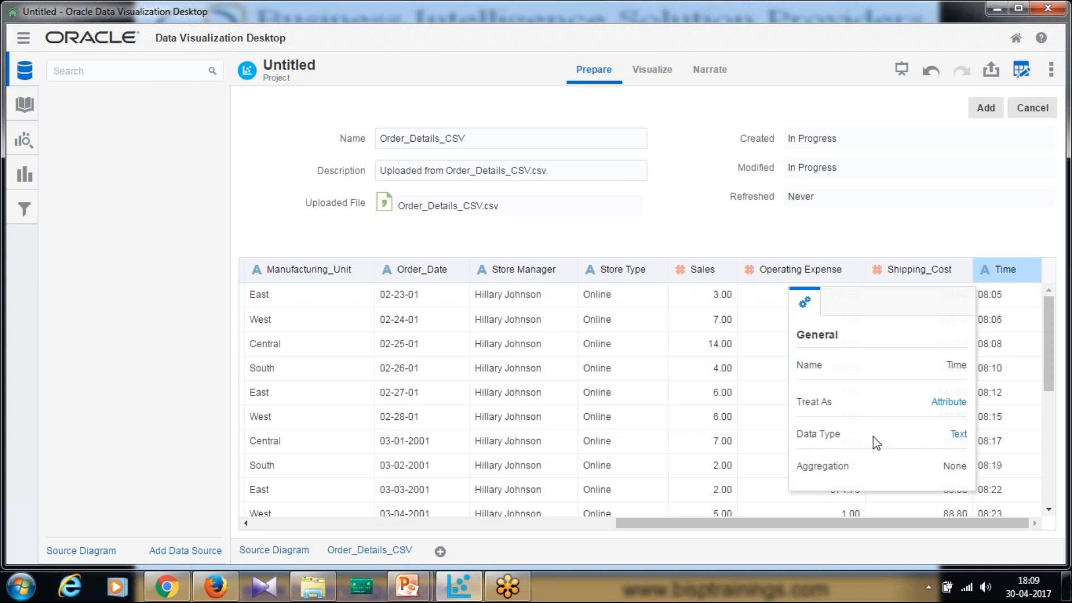
pyautogui.click(957, 439)
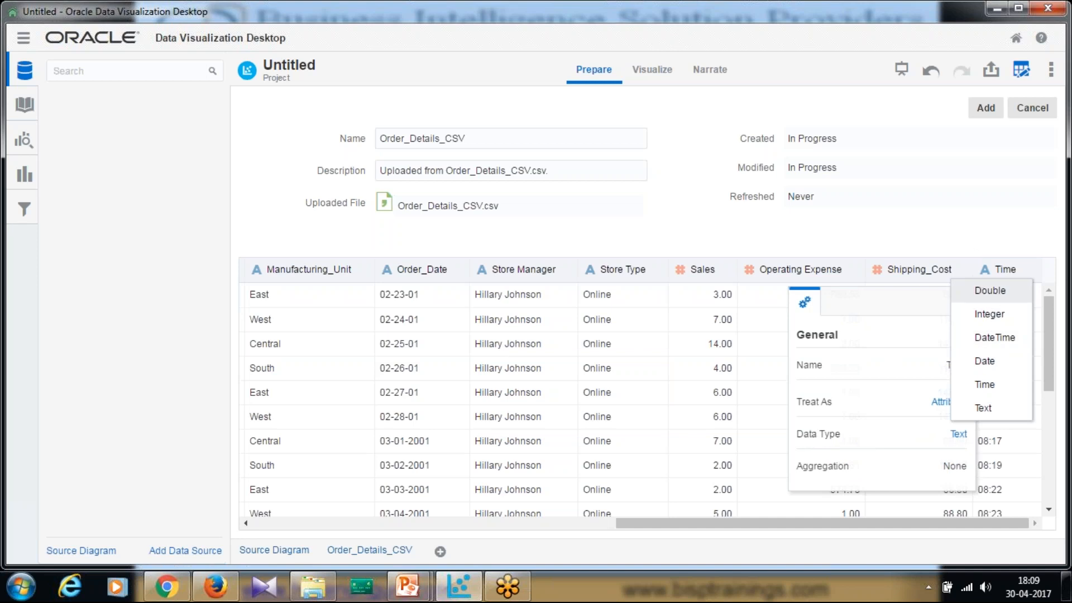
pyautogui.click(971, 191)
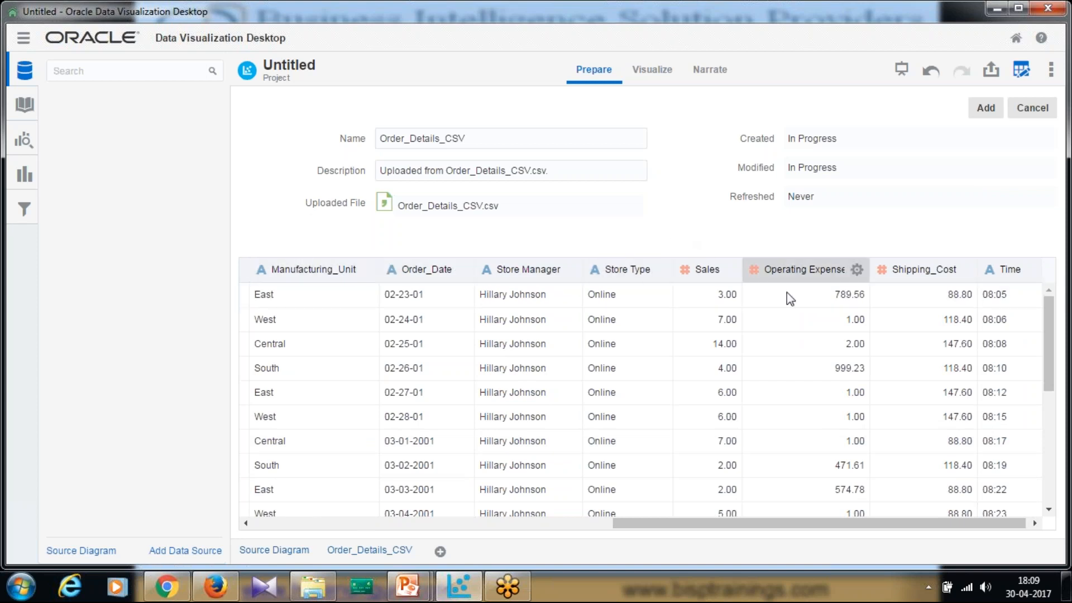
# Add Order_Details_CSV to the project, replacing the existing data source of the same name
pyautogui.click(987, 107)
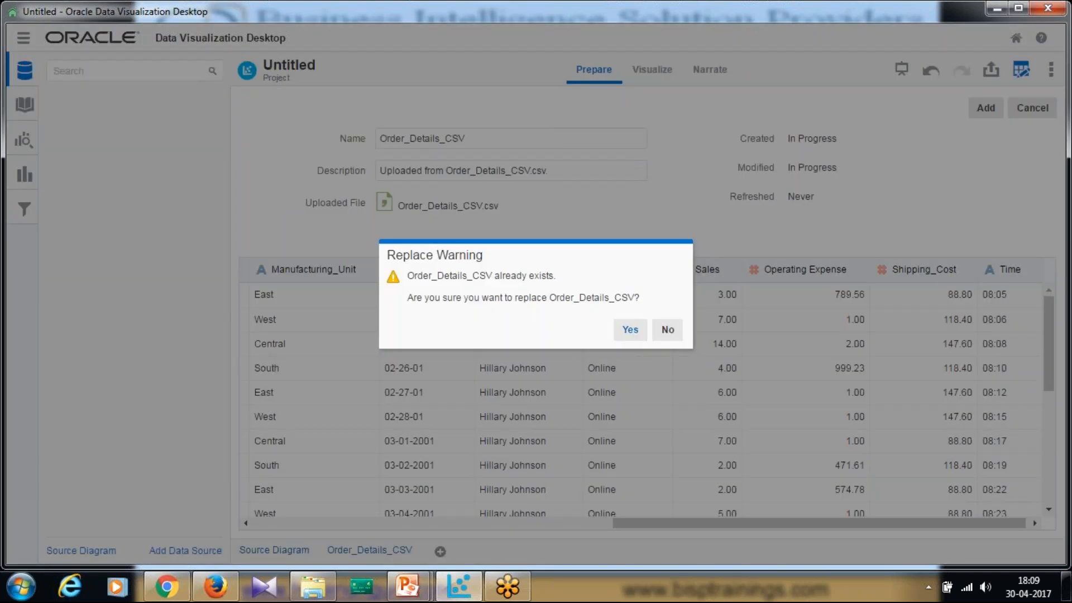
pyautogui.click(628, 335)
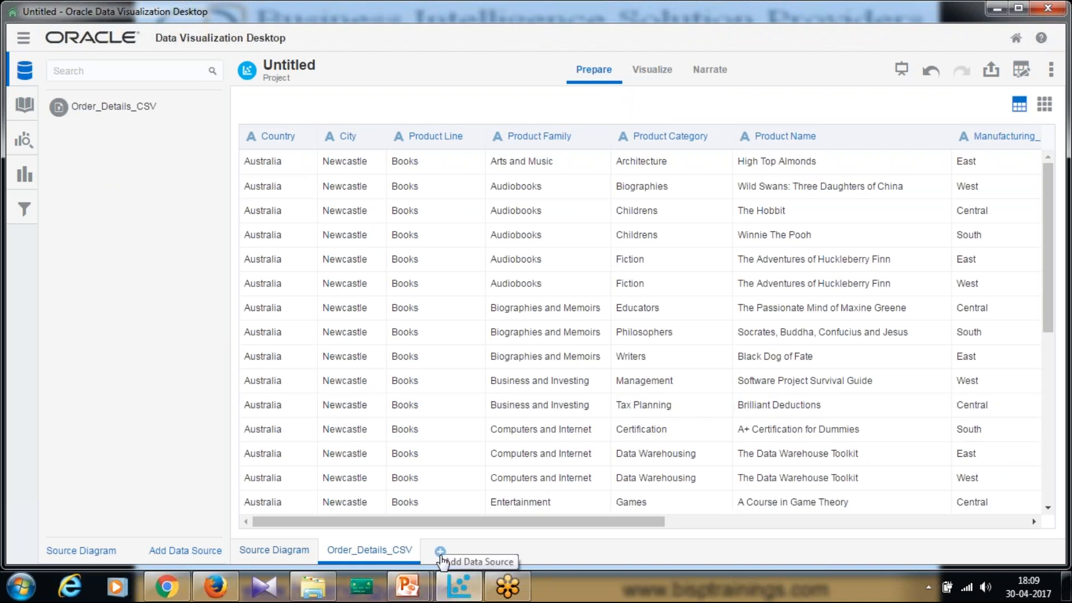
pyautogui.click(440, 552)
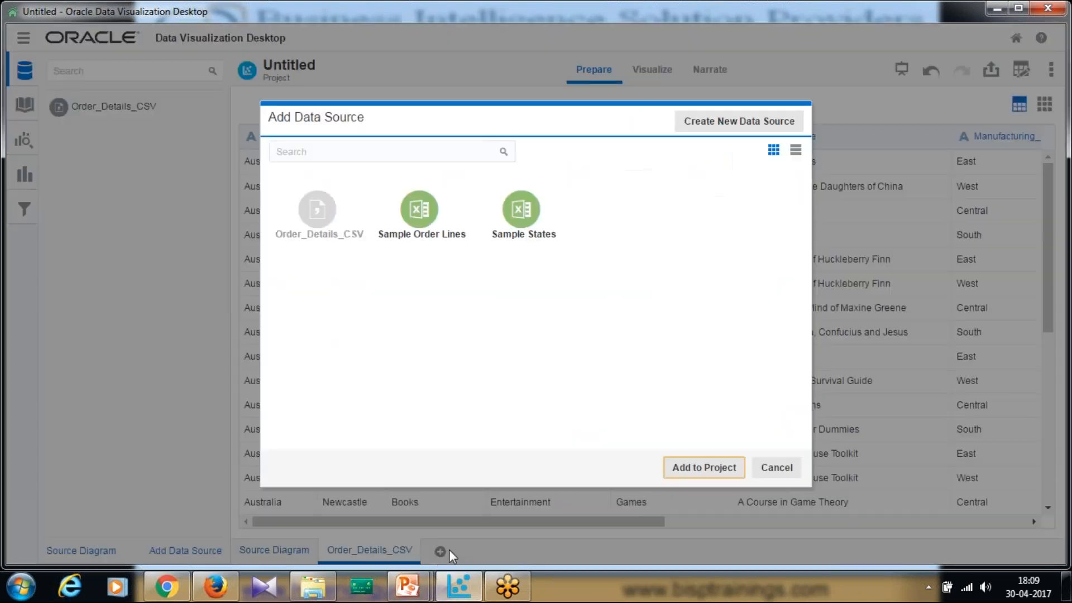
pyautogui.click(777, 469)
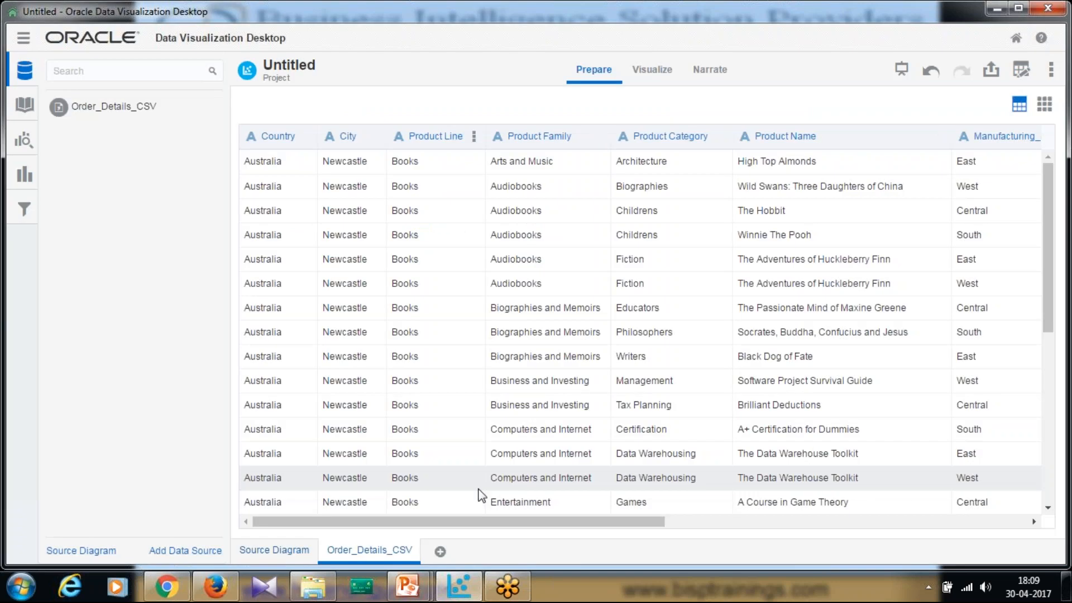
# Go to the Visualize canvas, show the data elements and start a new calculation under My Calculations
pyautogui.click(650, 70)
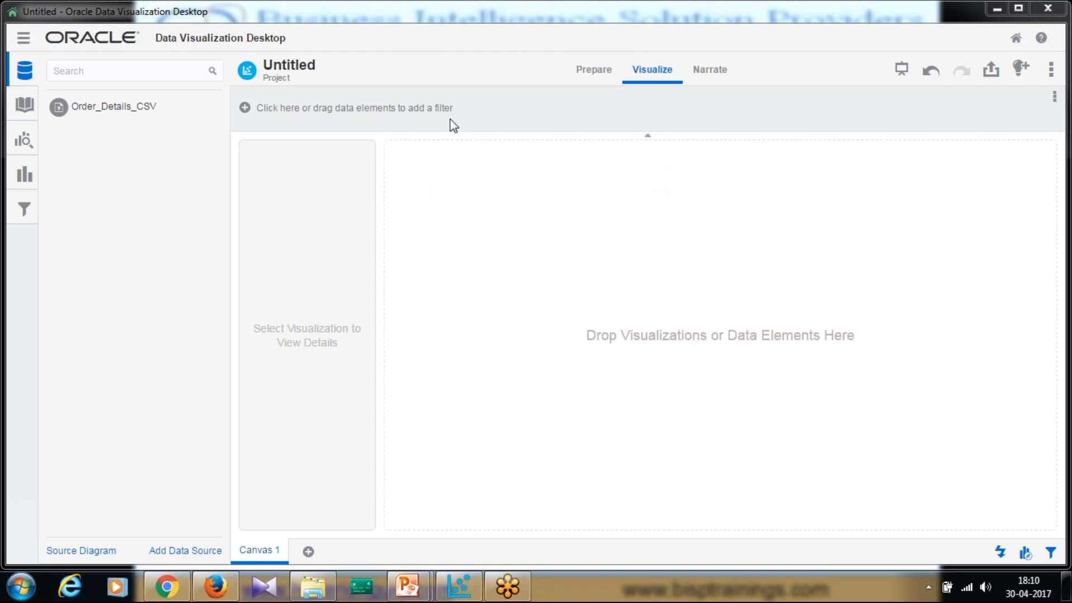
pyautogui.click(25, 105)
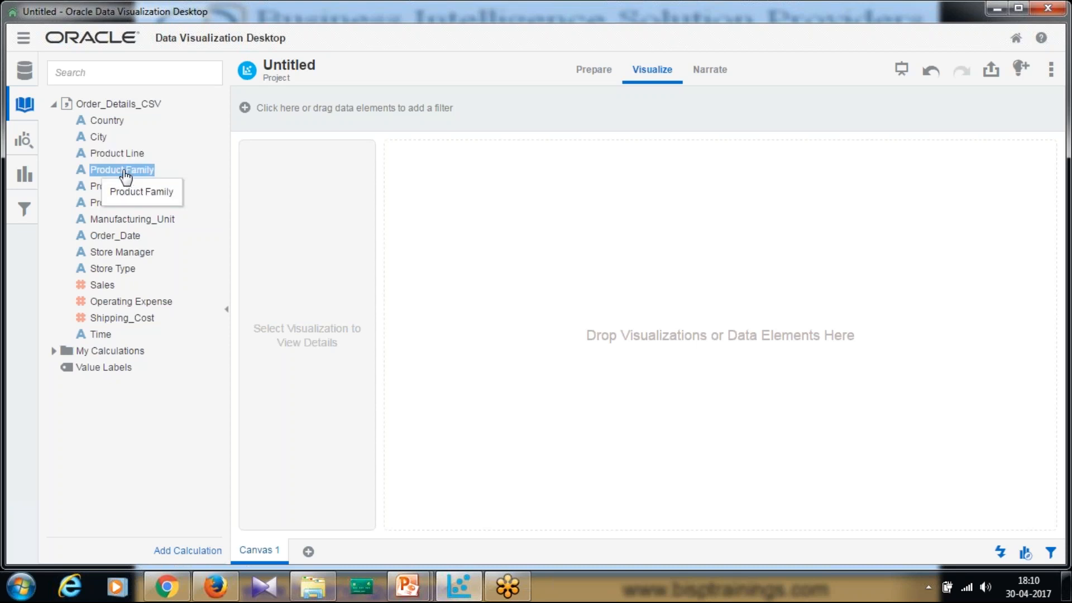
pyautogui.rightClick(112, 350)
pyautogui.click(154, 365)
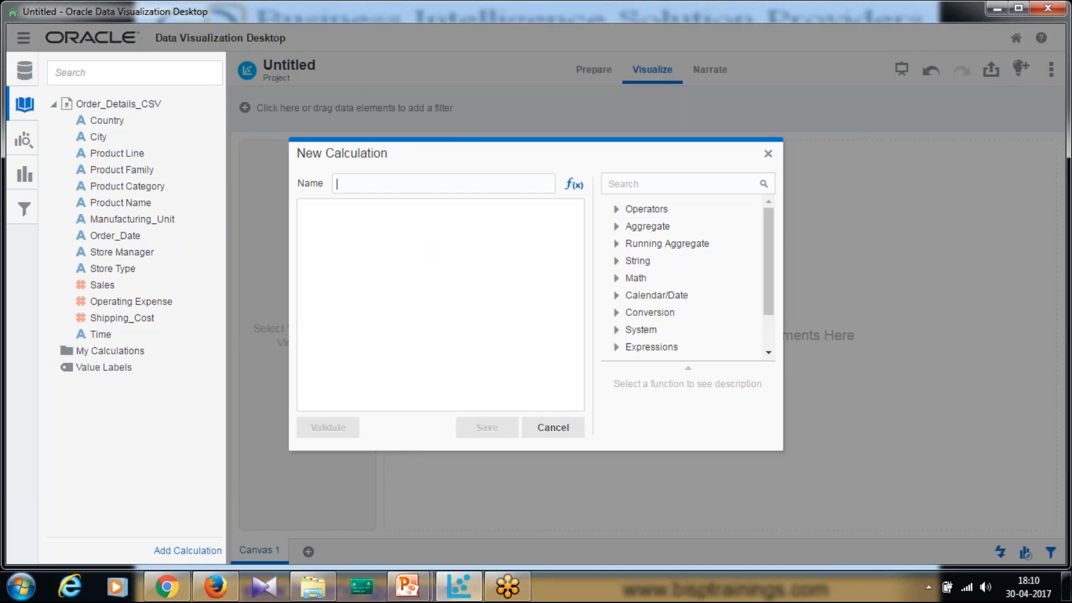
# Search the functions for "Top", read the TopN description and insert TopN into the calculation
pyautogui.click(574, 186)
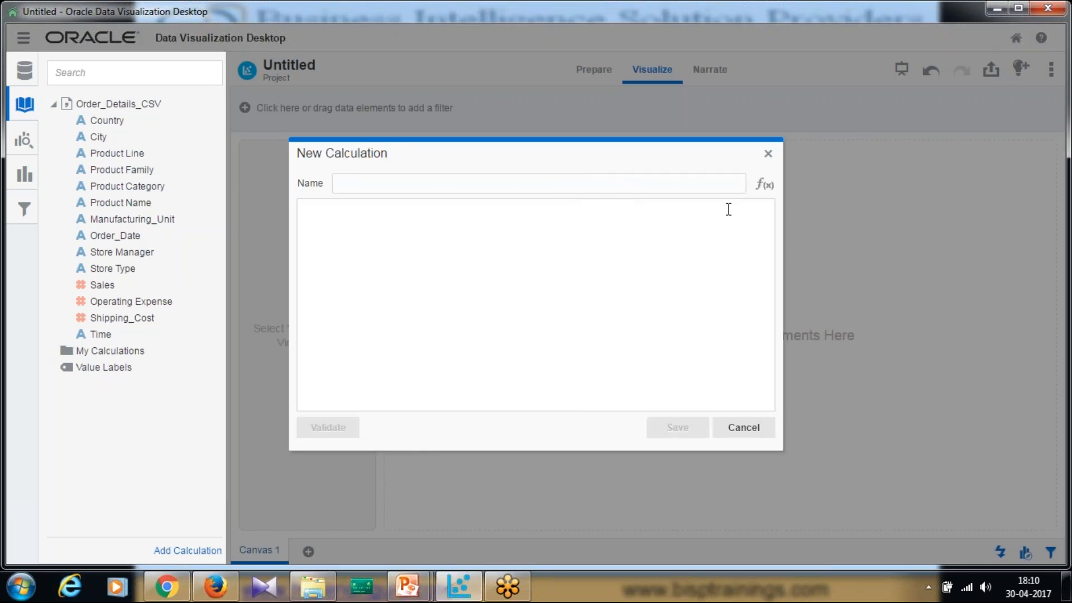
pyautogui.click(764, 184)
pyautogui.click(665, 244)
pyautogui.click(659, 226)
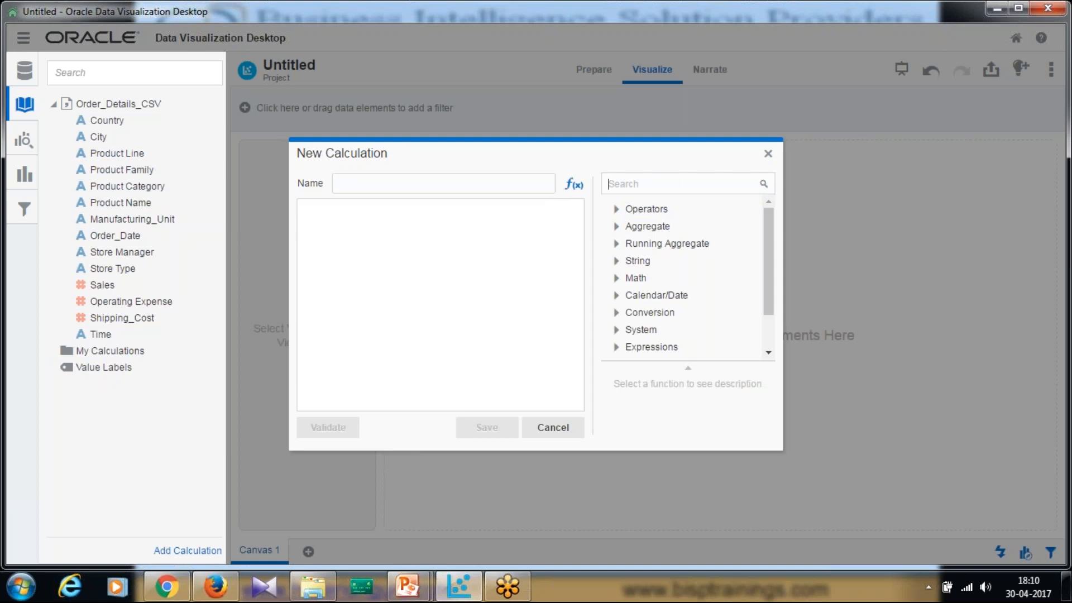
pyautogui.write('Top')
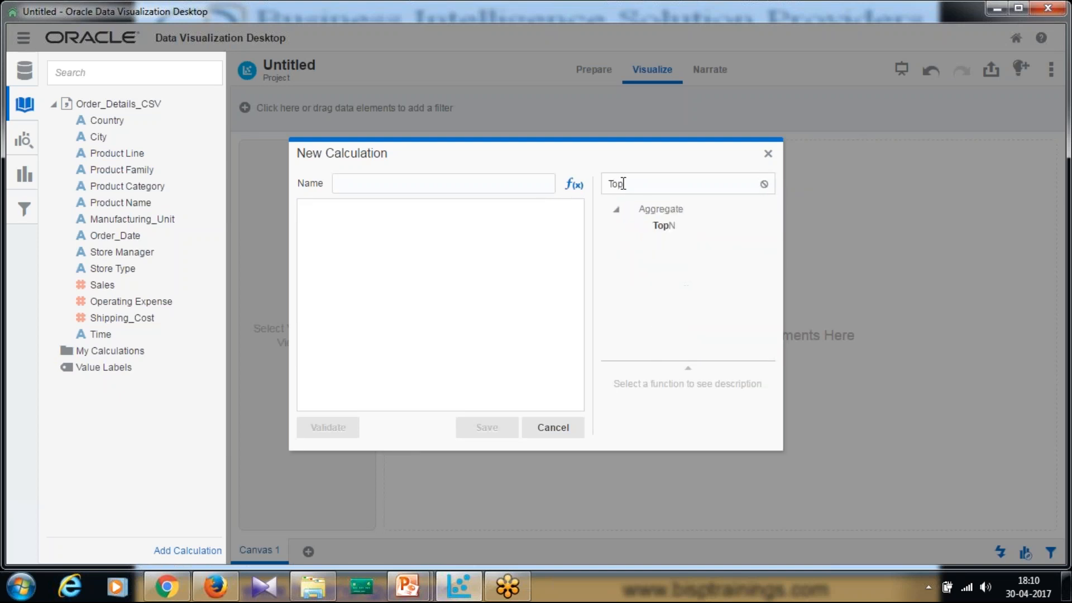
pyautogui.click(663, 227)
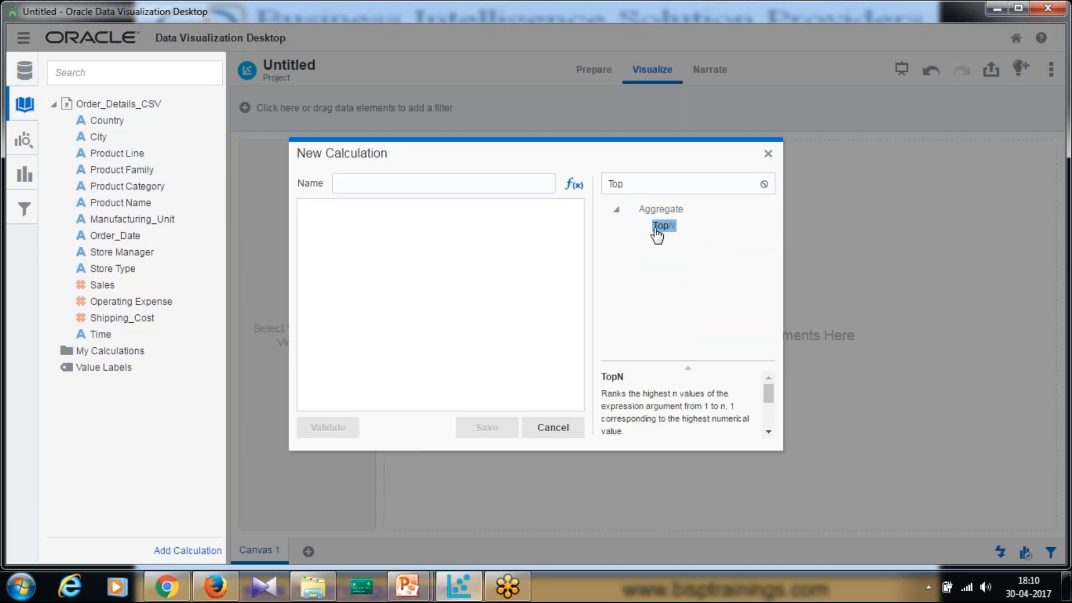
pyautogui.moveTo(773, 394)
pyautogui.mouseDown()
pyautogui.moveTo(768, 425)
pyautogui.moveTo(769, 404)
pyautogui.mouseUp()
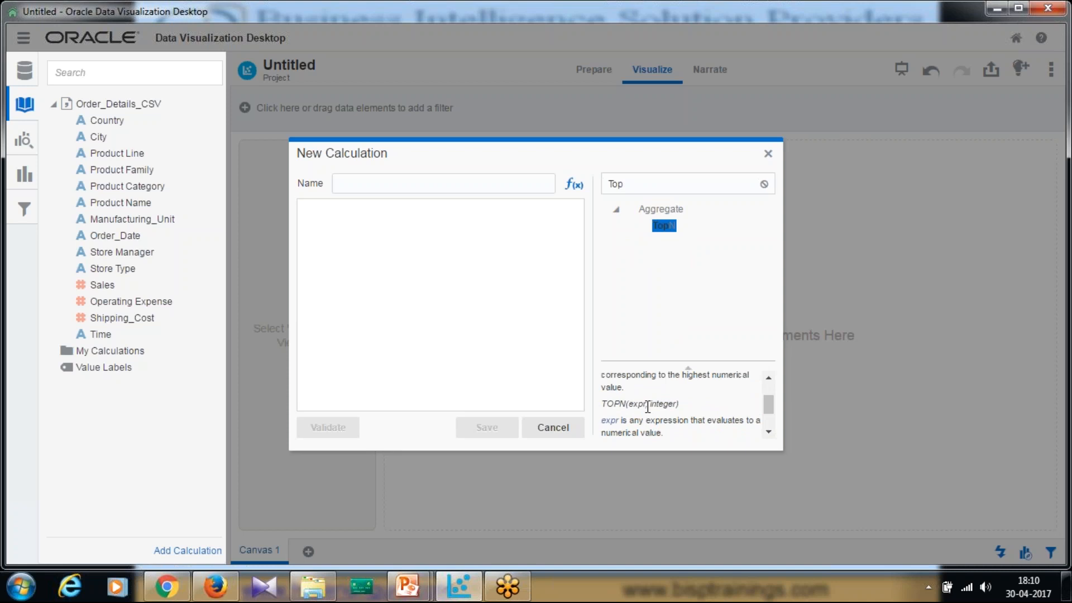
pyautogui.click(664, 229)
pyautogui.doubleClick(664, 227)
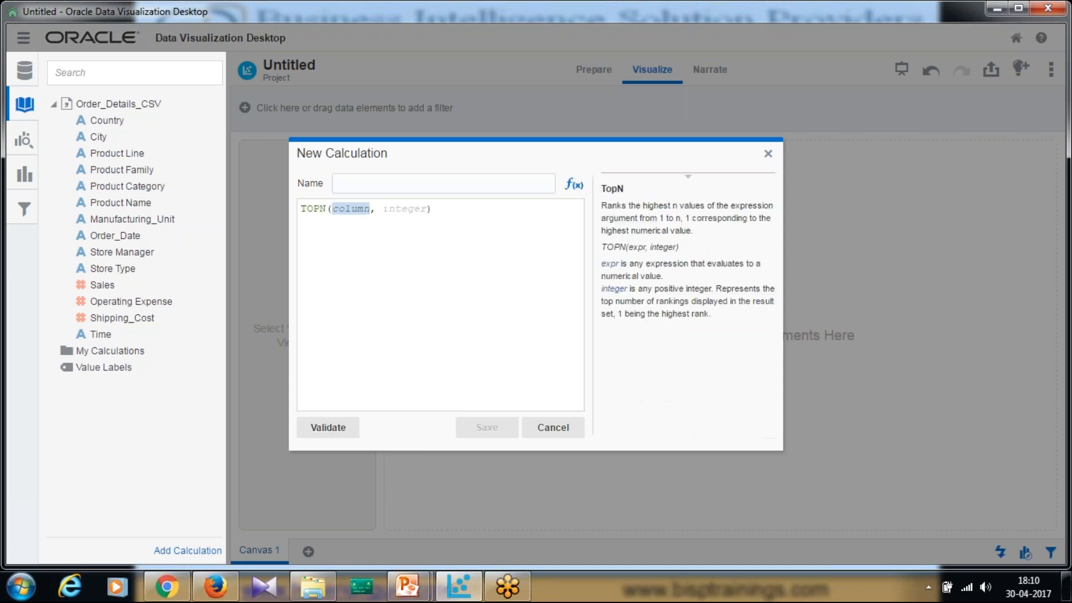
# Complete the formula as TOPN(Sales, 5), name the calculation Top_5_Sales and save it
pyautogui.click(366, 211)
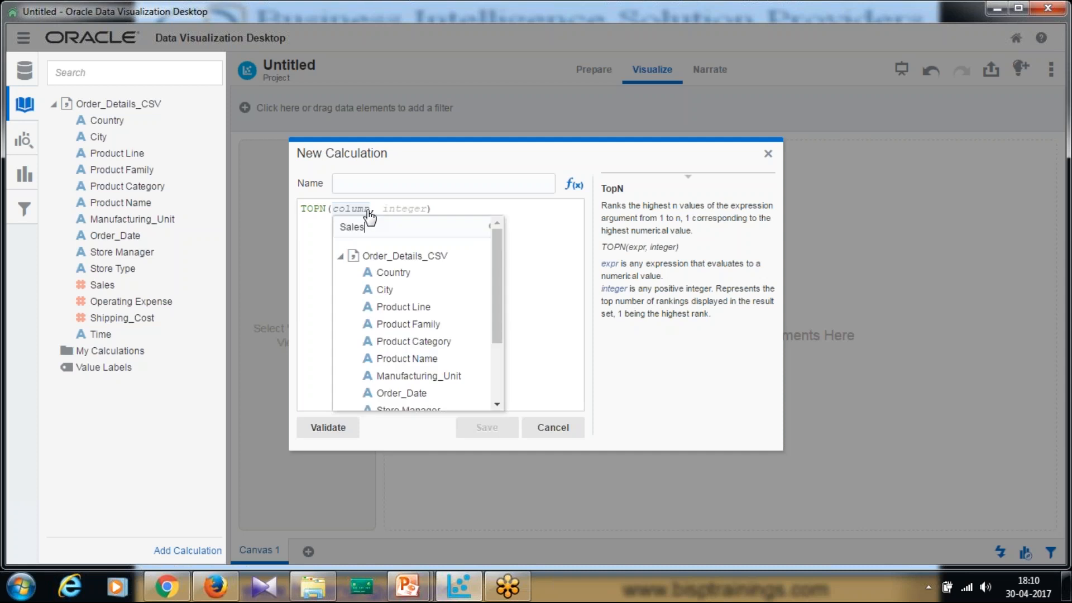
pyautogui.click(373, 270)
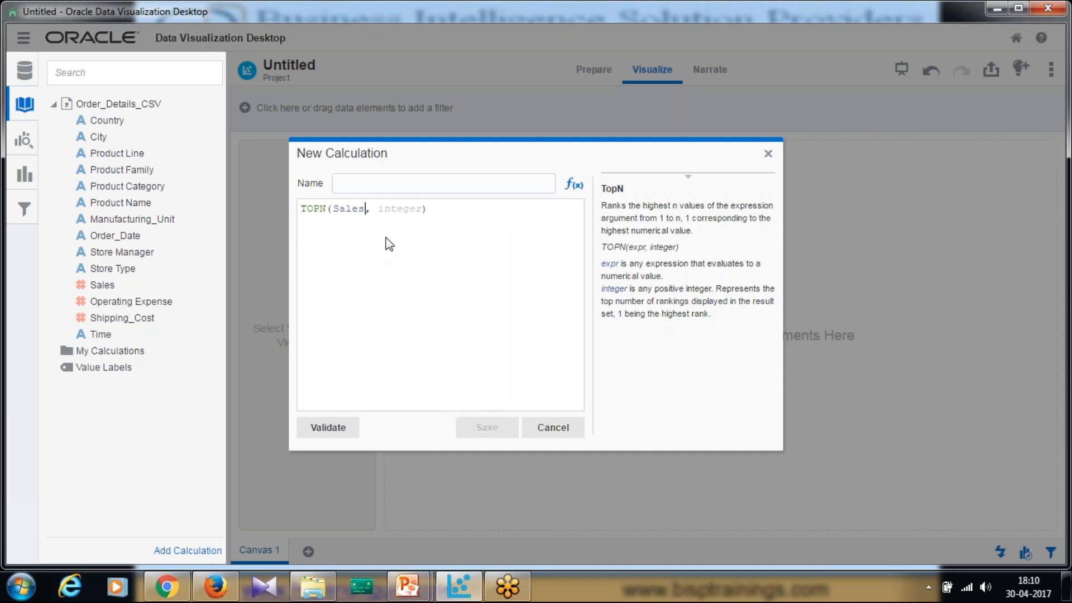
pyautogui.click(402, 209)
pyautogui.click(427, 186)
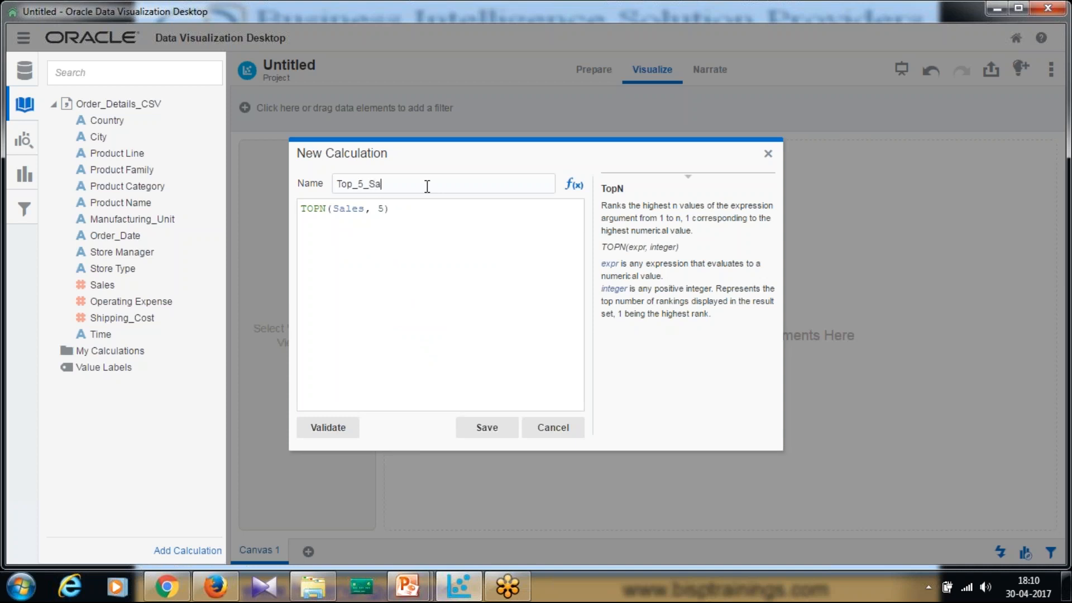
pyautogui.click(502, 434)
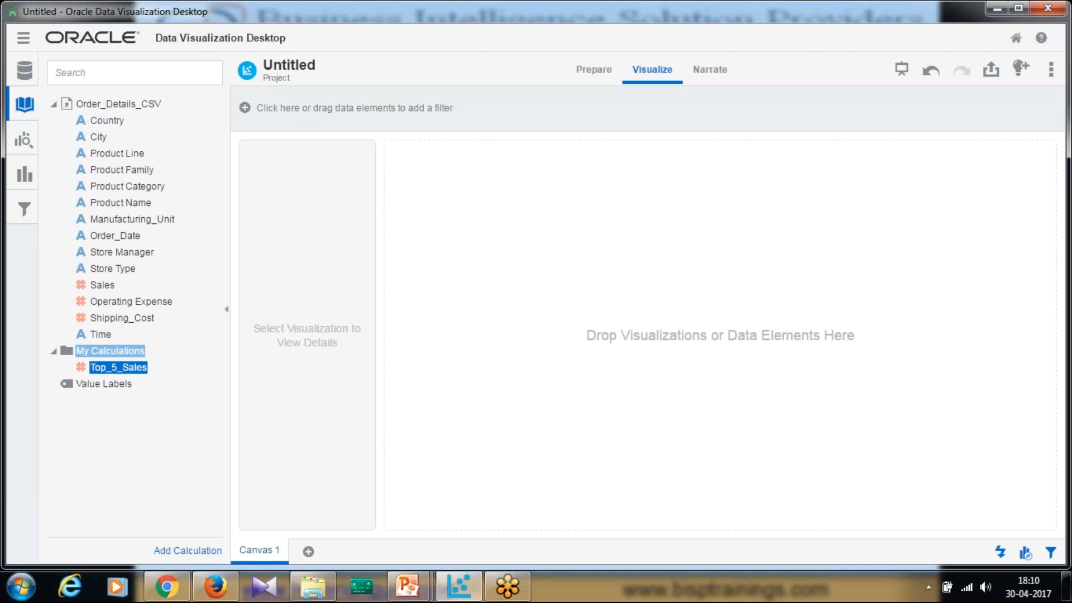
# Build a pivot on the canvas with Product Family as rows and Shipping_Cost as the value
pyautogui.moveTo(119, 170); pyautogui.dragTo(444, 237)
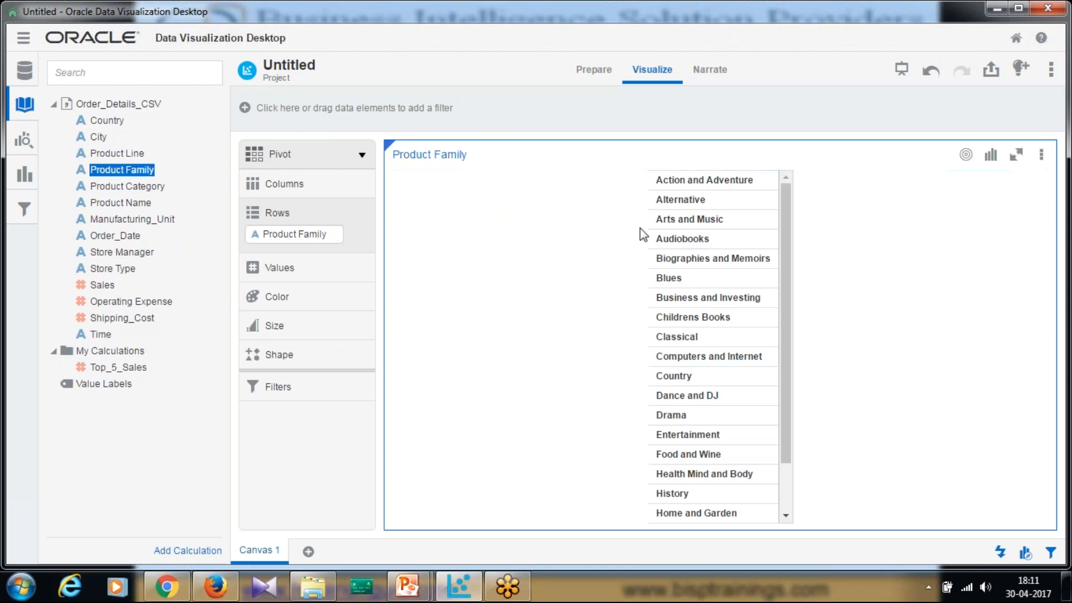
pyautogui.moveTo(117, 285); pyautogui.dragTo(115, 293)
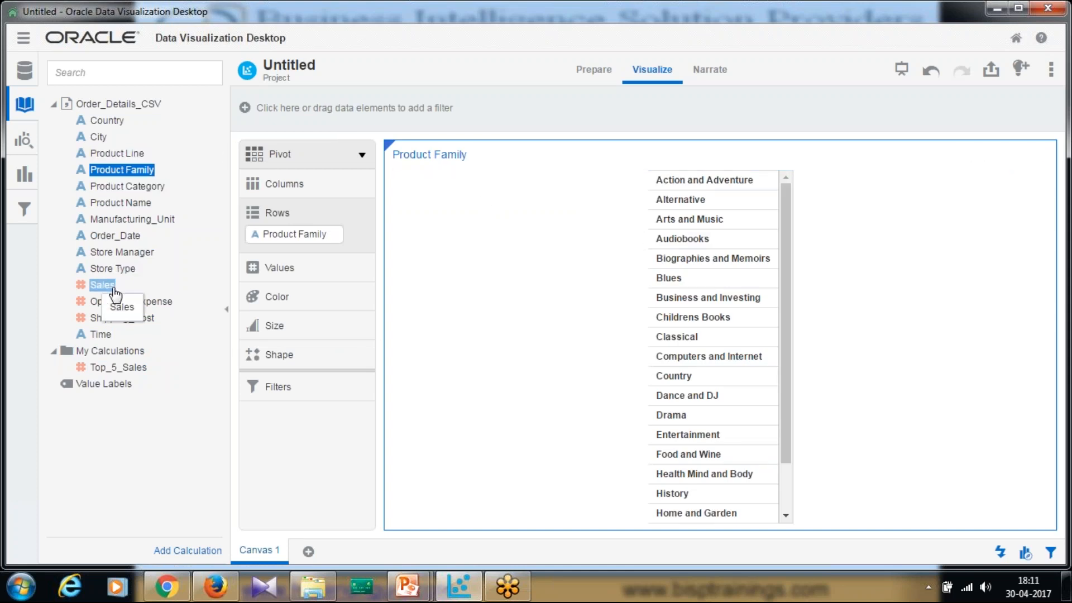
pyautogui.moveTo(115, 290); pyautogui.dragTo(581, 357)
pyautogui.moveTo(112, 318); pyautogui.dragTo(352, 302)
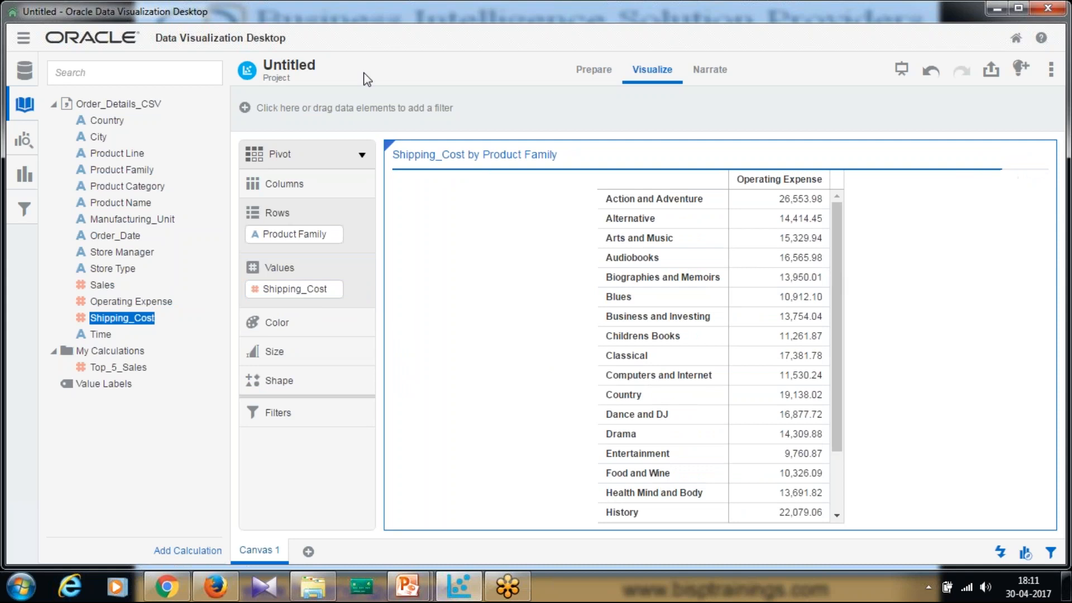
# Change the pivot to a Combo chart and add Operating Expense to its Y-axis values
pyautogui.click(362, 157)
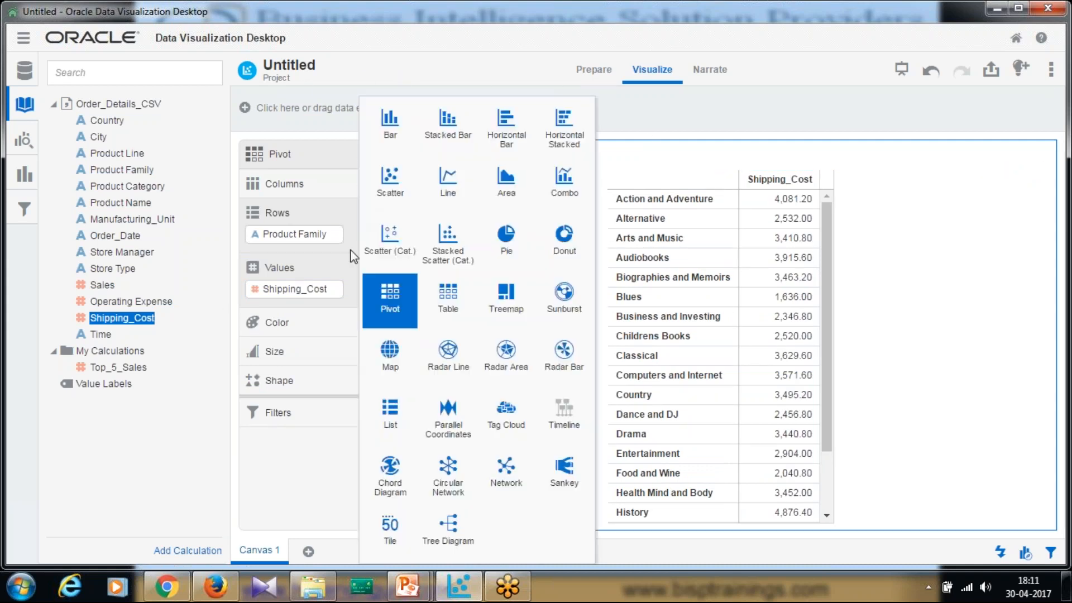
pyautogui.click(565, 193)
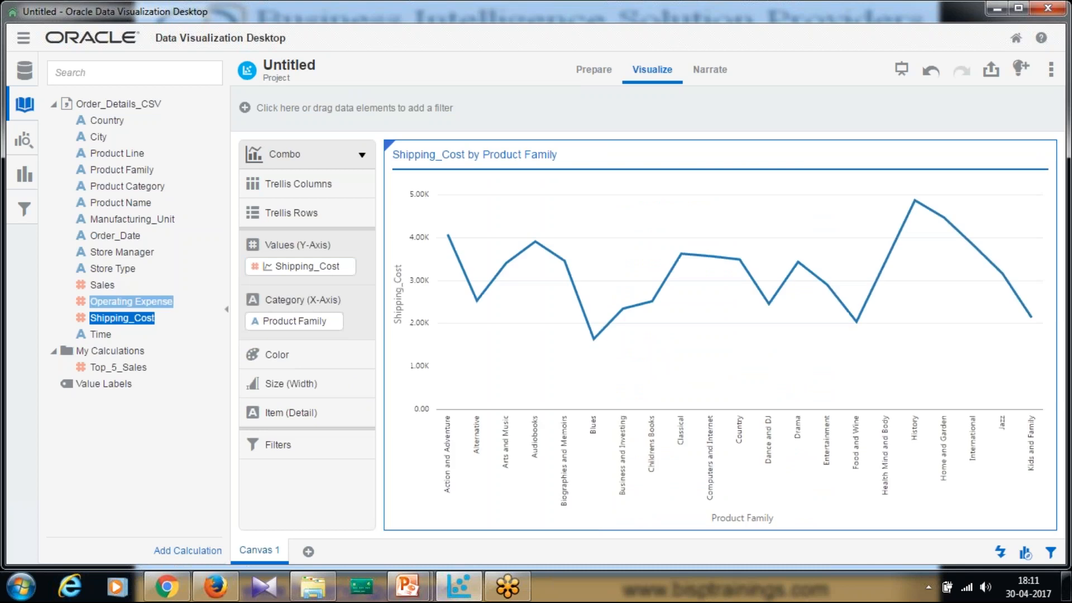
pyautogui.moveTo(131, 302); pyautogui.dragTo(308, 282)
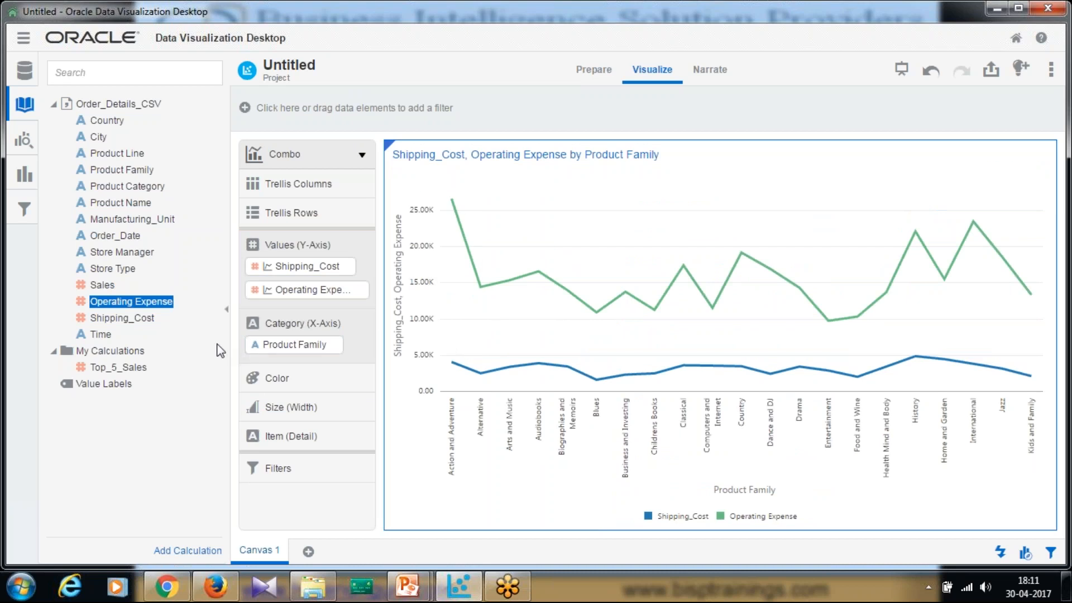
# Assign the Top_5_Sales calculation to the Combo chart's color
pyautogui.click(105, 370)
pyautogui.moveTo(106, 373); pyautogui.dragTo(301, 375)
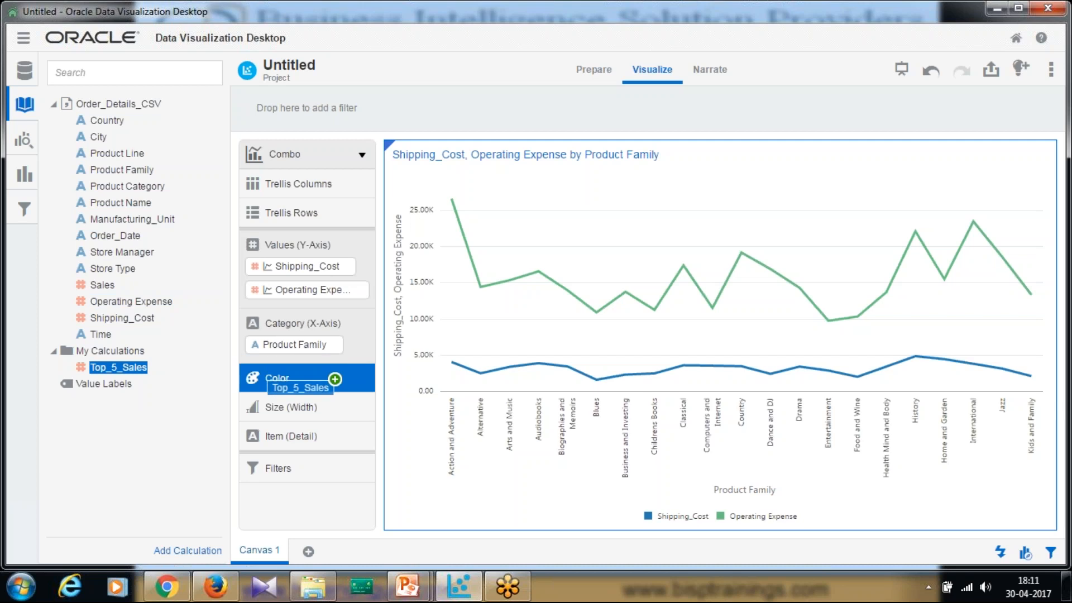
pyautogui.moveTo(329, 386); pyautogui.dragTo(331, 386)
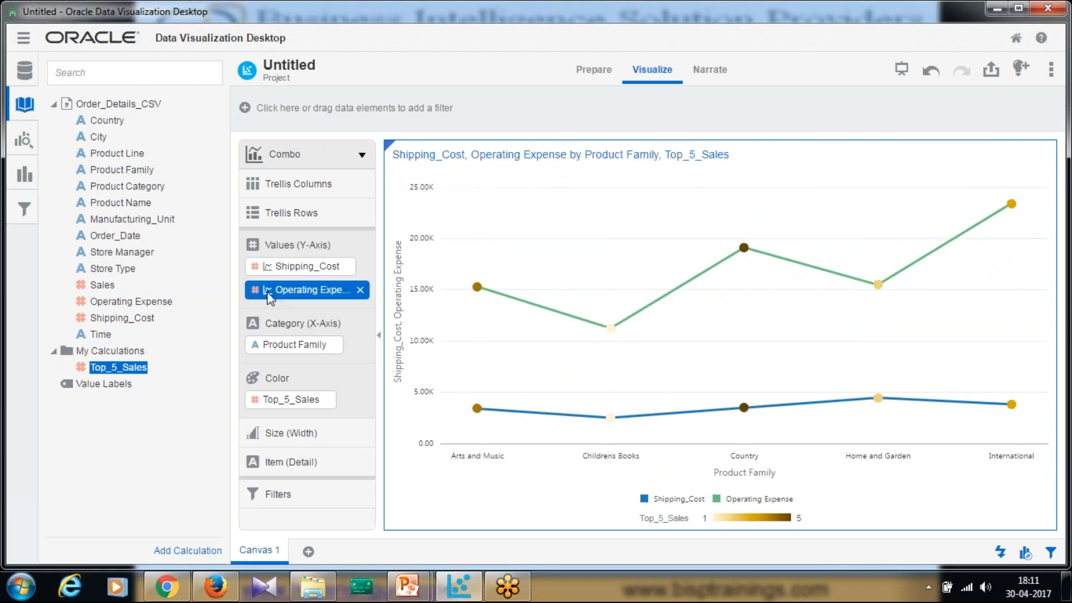
# Try displaying Shipping_Cost as bars in the Combo chart and switch it back to a line
pyautogui.click(310, 267)
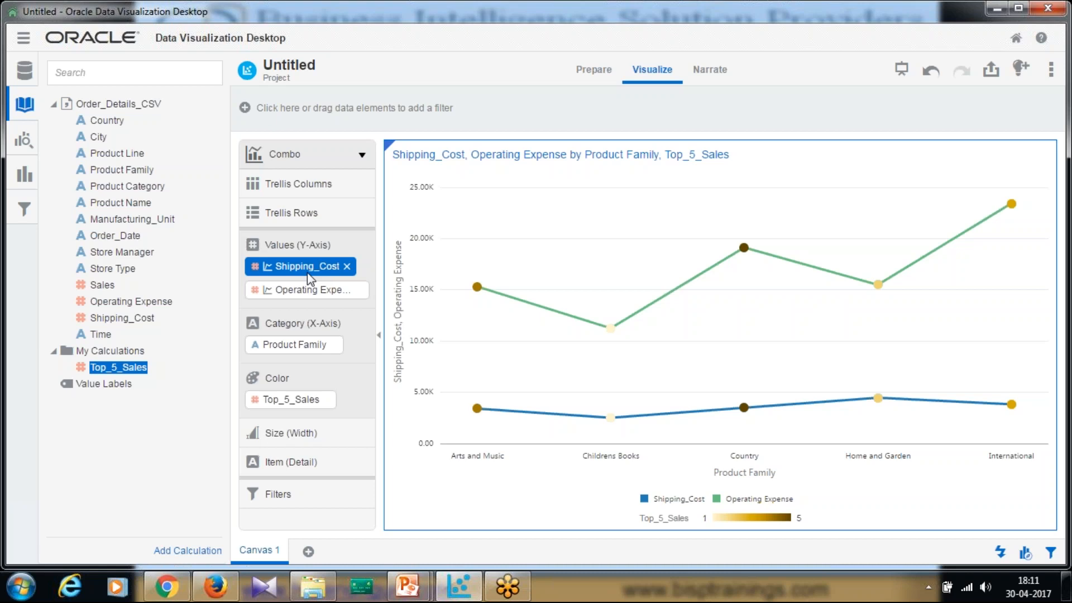
pyautogui.rightClick(308, 273)
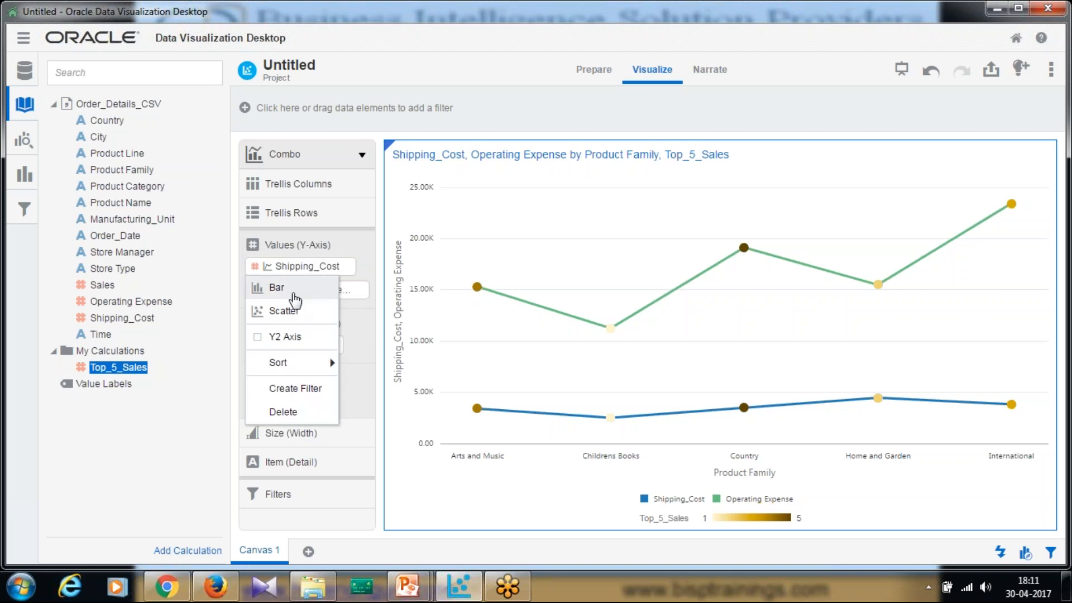
pyautogui.click(295, 299)
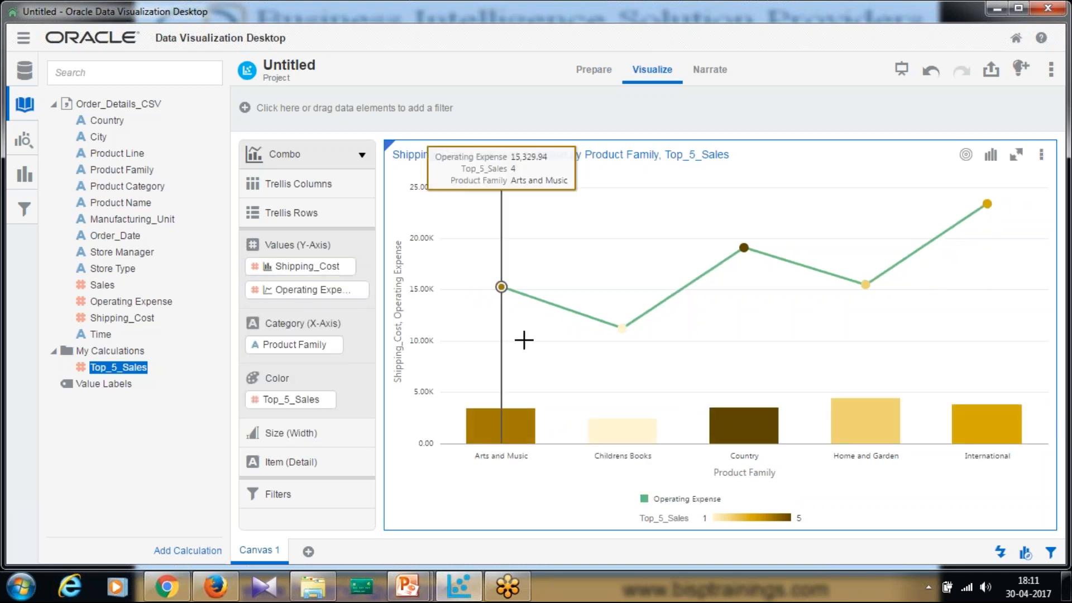
pyautogui.click(311, 266)
pyautogui.rightClick(306, 271)
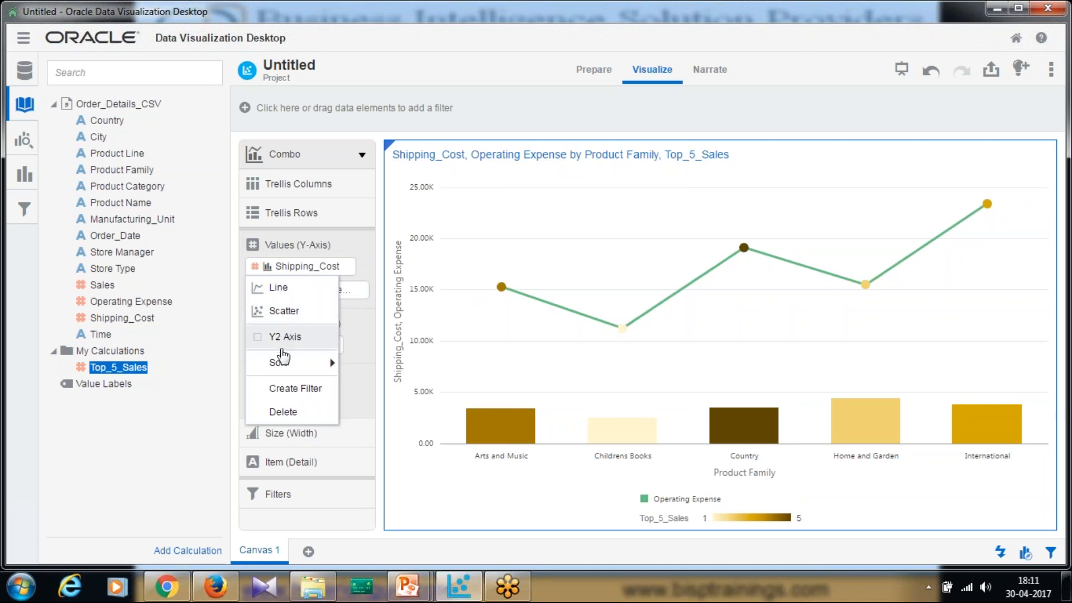
pyautogui.click(289, 294)
# Display Operating Expense as bars in the Combo chart and sort it High to Low
pyautogui.click(310, 288)
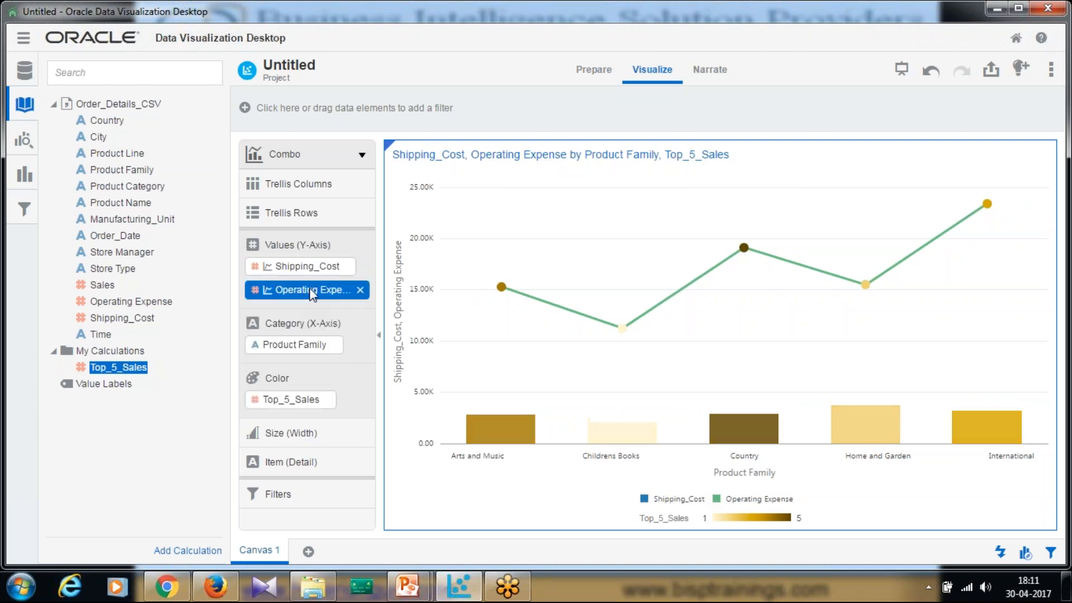
pyautogui.rightClick(309, 288)
pyautogui.click(305, 324)
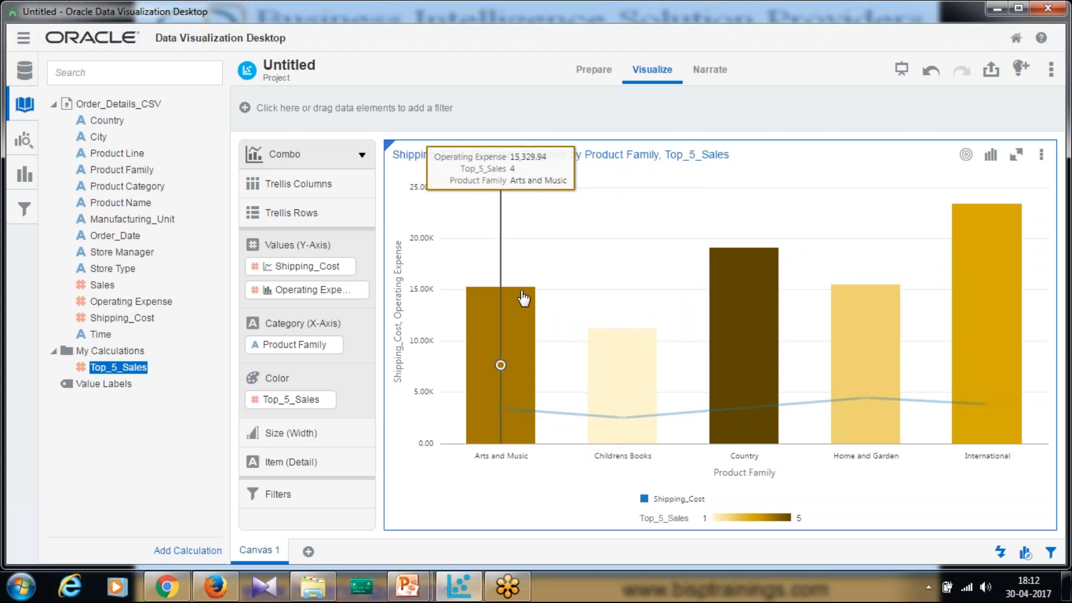
pyautogui.click(320, 288)
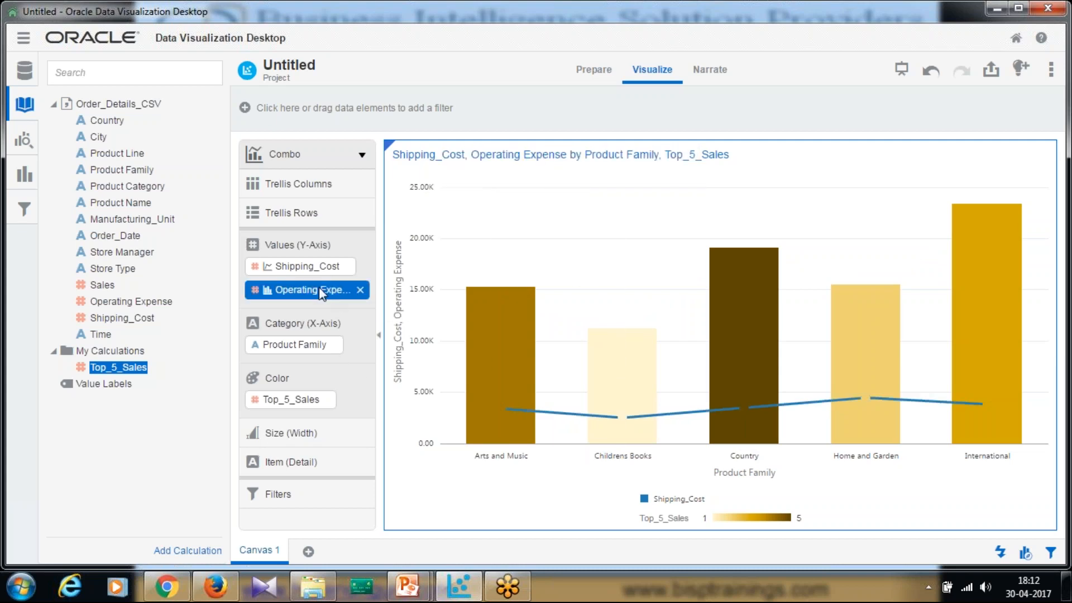
pyautogui.rightClick(319, 287)
pyautogui.moveTo(310, 387)
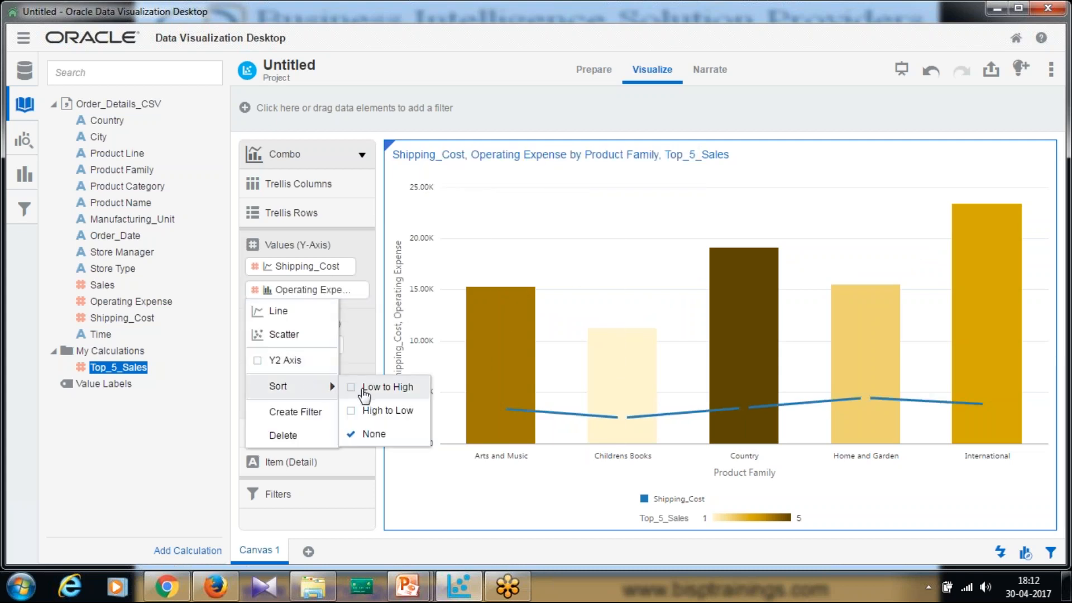
pyautogui.click(378, 410)
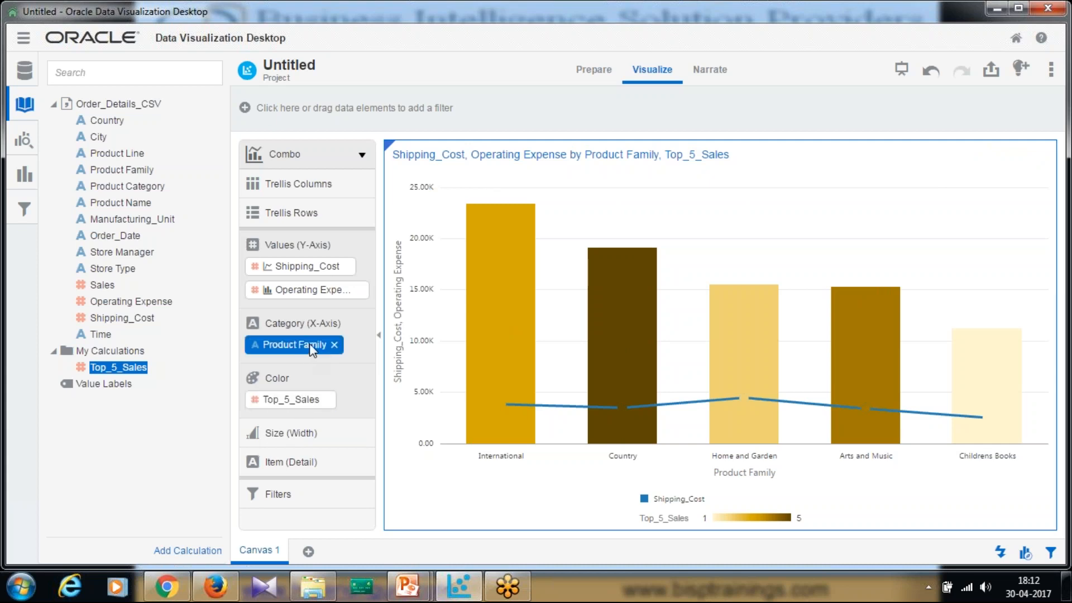
# Add an analytics reference line to the Combo chart and set its measure to Operating Expense
pyautogui.moveTo(855, 397)
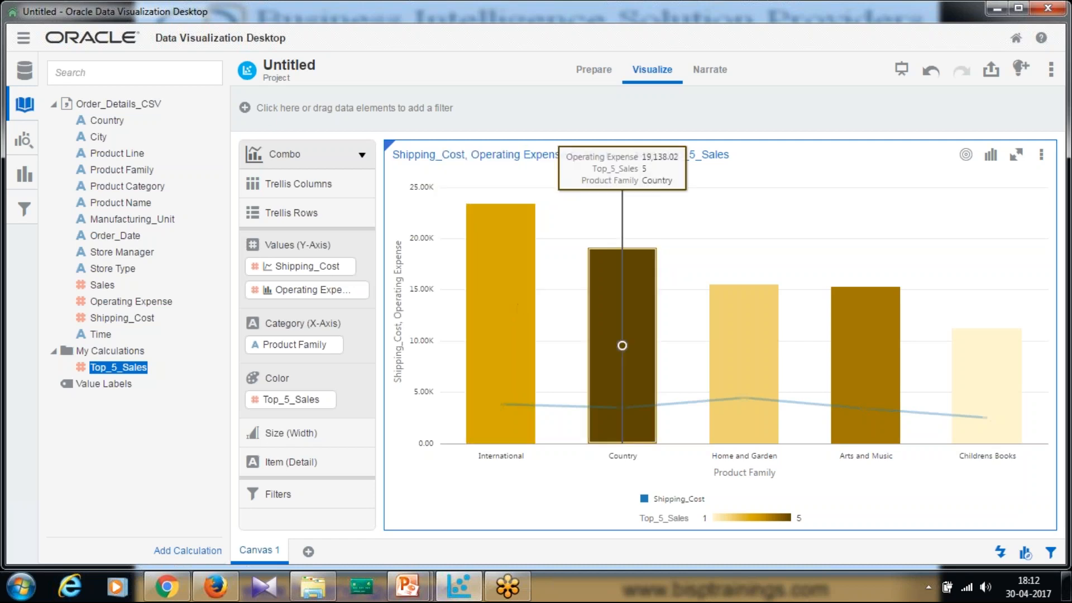
pyautogui.click(1043, 155)
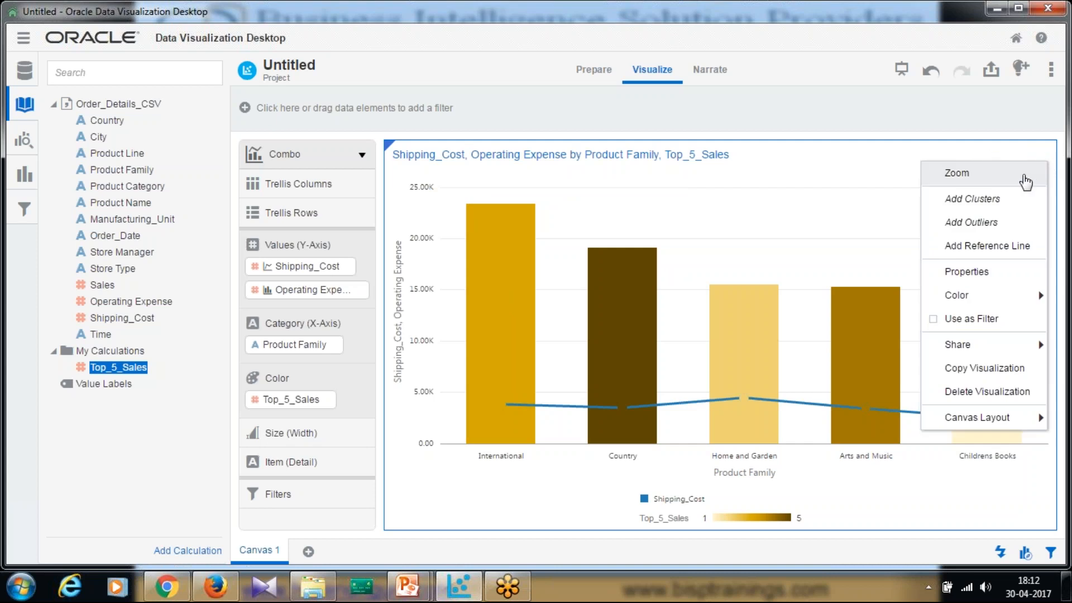
pyautogui.click(977, 274)
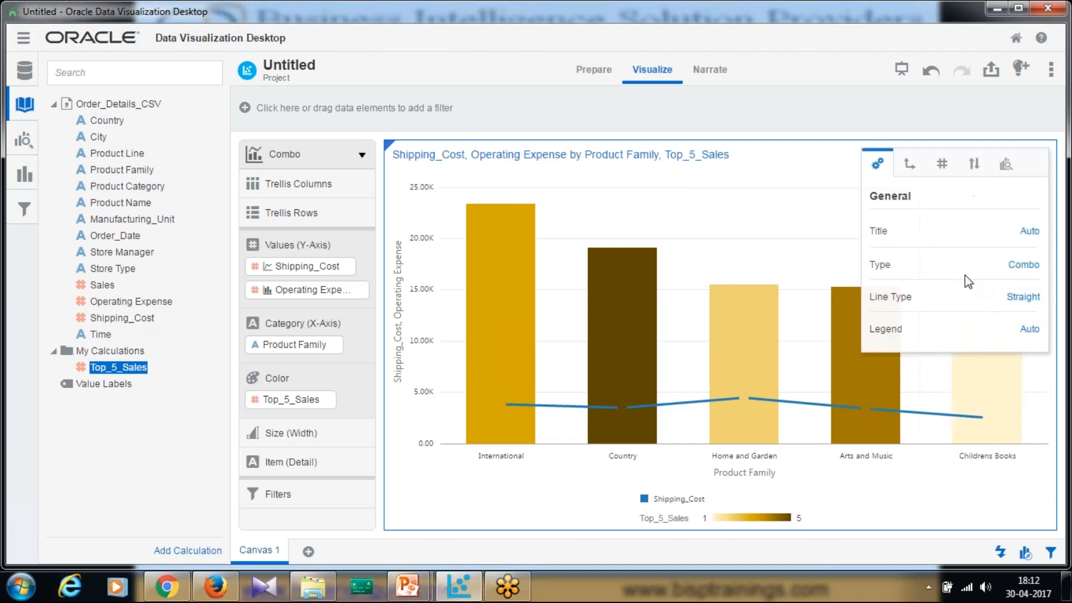
pyautogui.click(1007, 167)
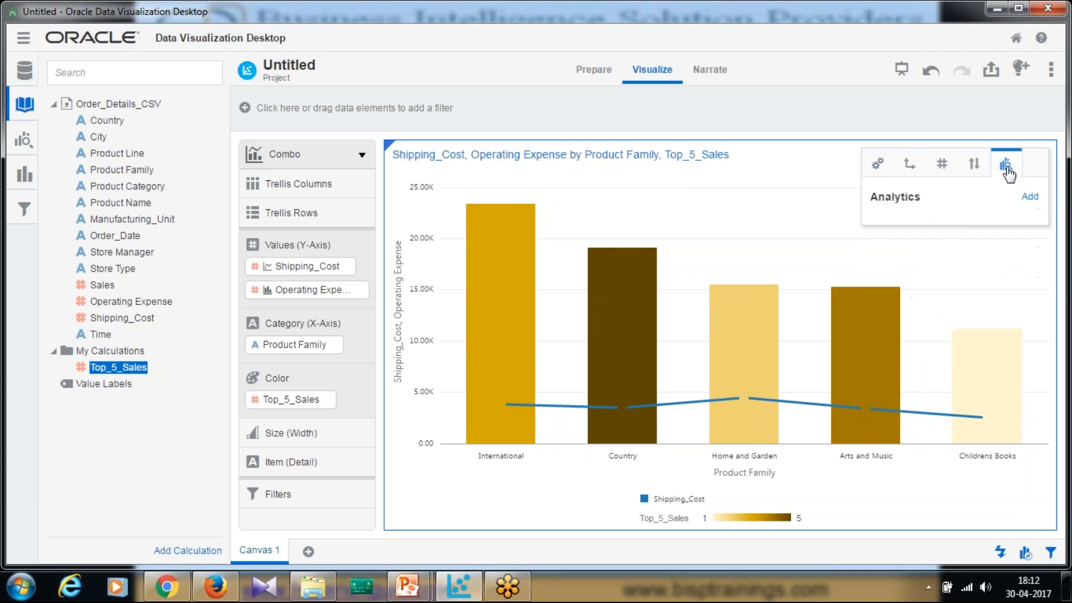
pyautogui.click(1031, 198)
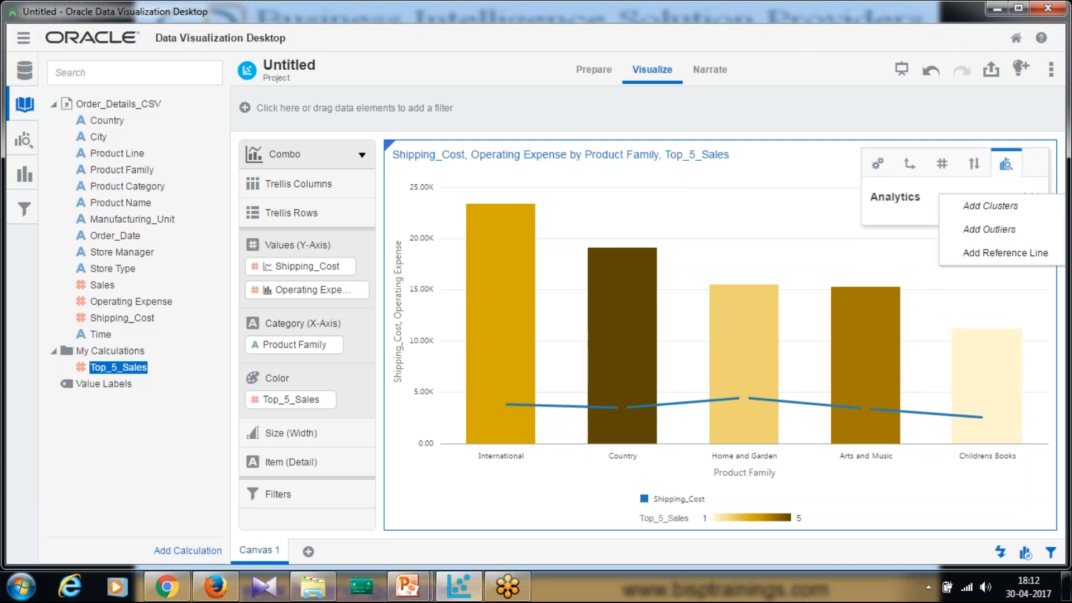
pyautogui.click(1004, 256)
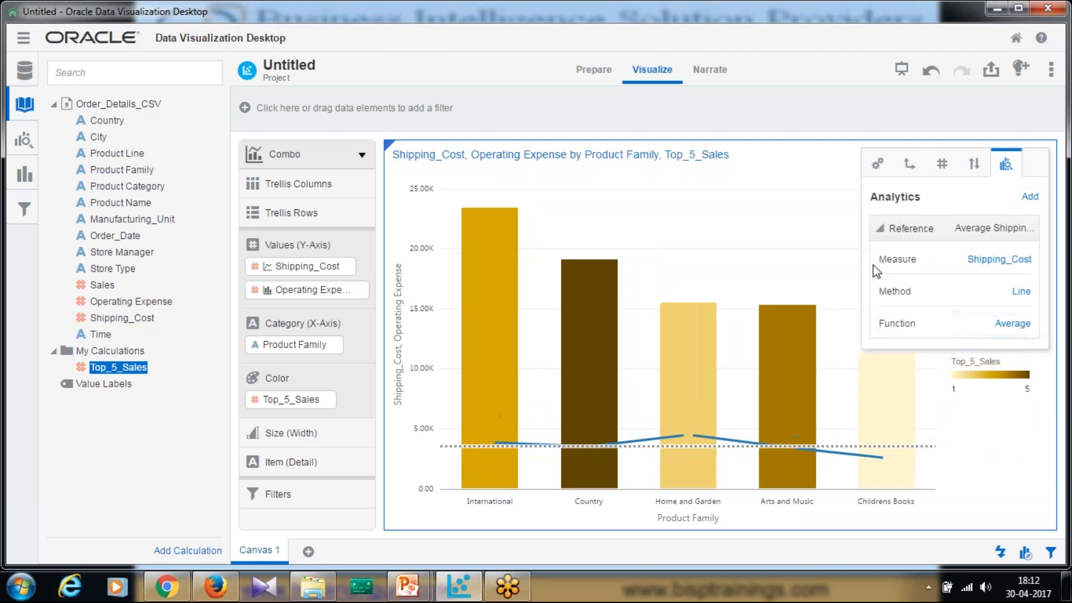
pyautogui.click(1017, 267)
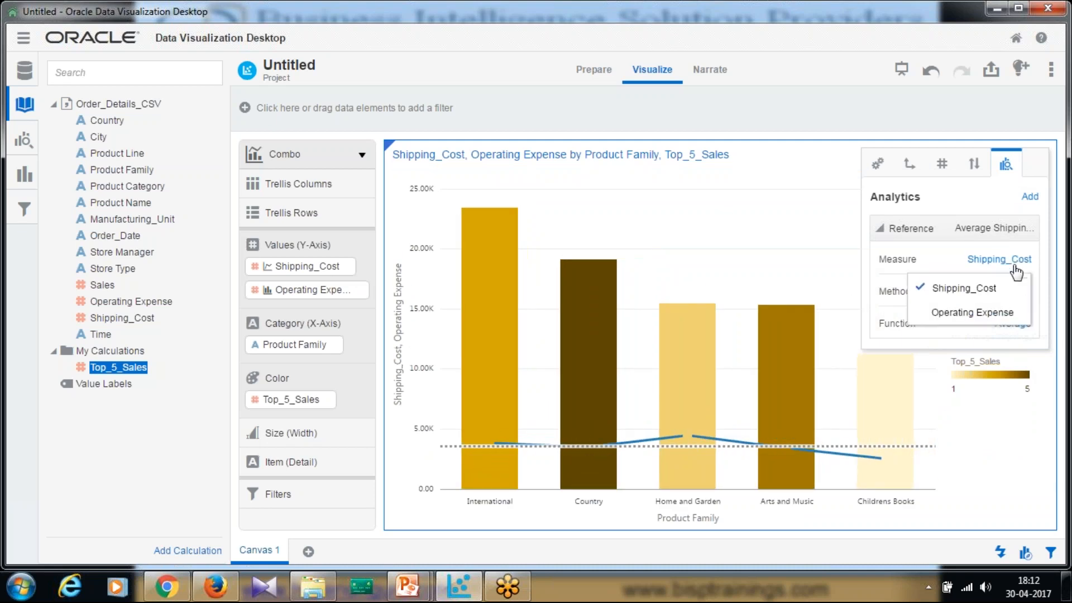
pyautogui.click(973, 309)
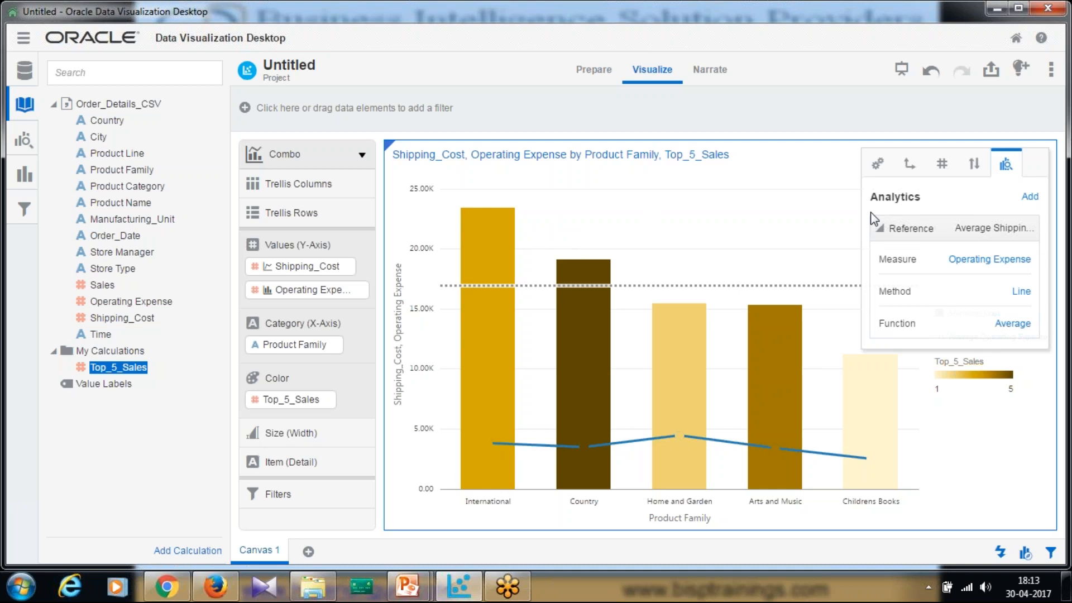
# Change the reference line's method to Band and set its function to Average to Maximum
pyautogui.click(1023, 295)
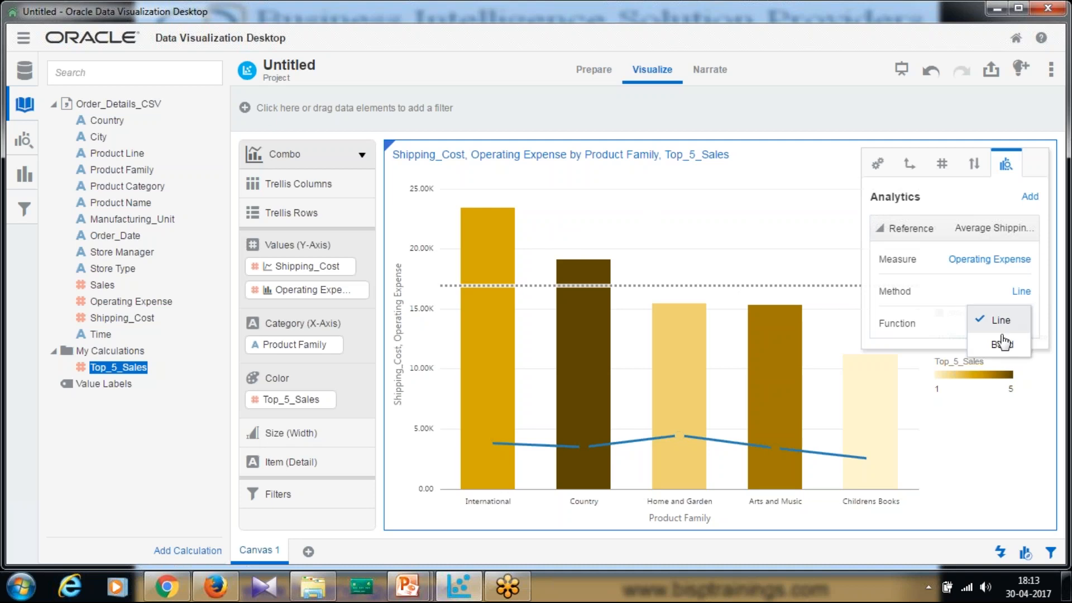
pyautogui.click(1003, 346)
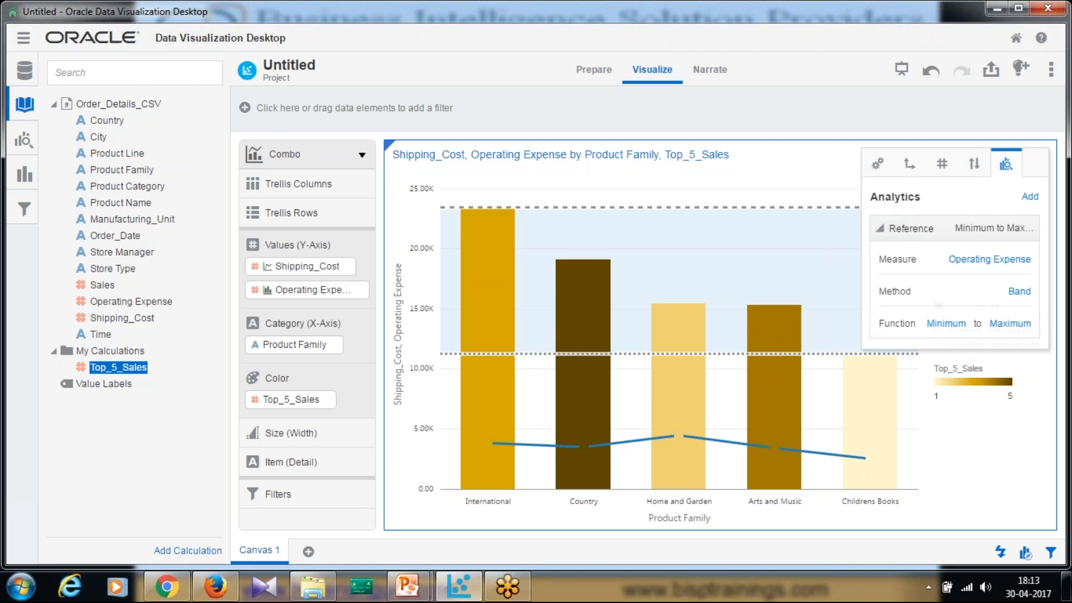
pyautogui.click(959, 328)
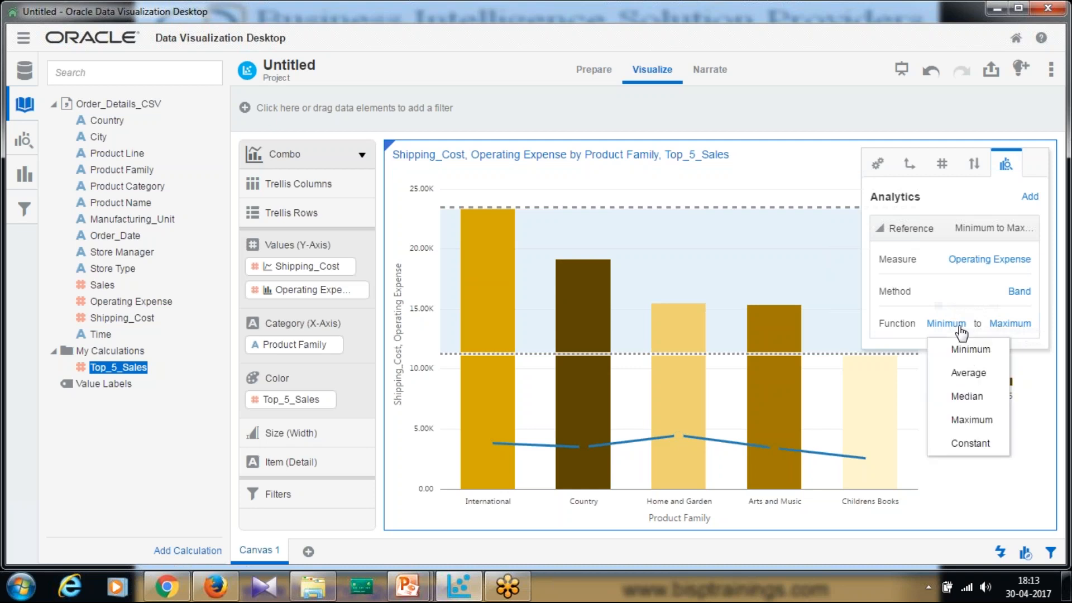
pyautogui.click(976, 373)
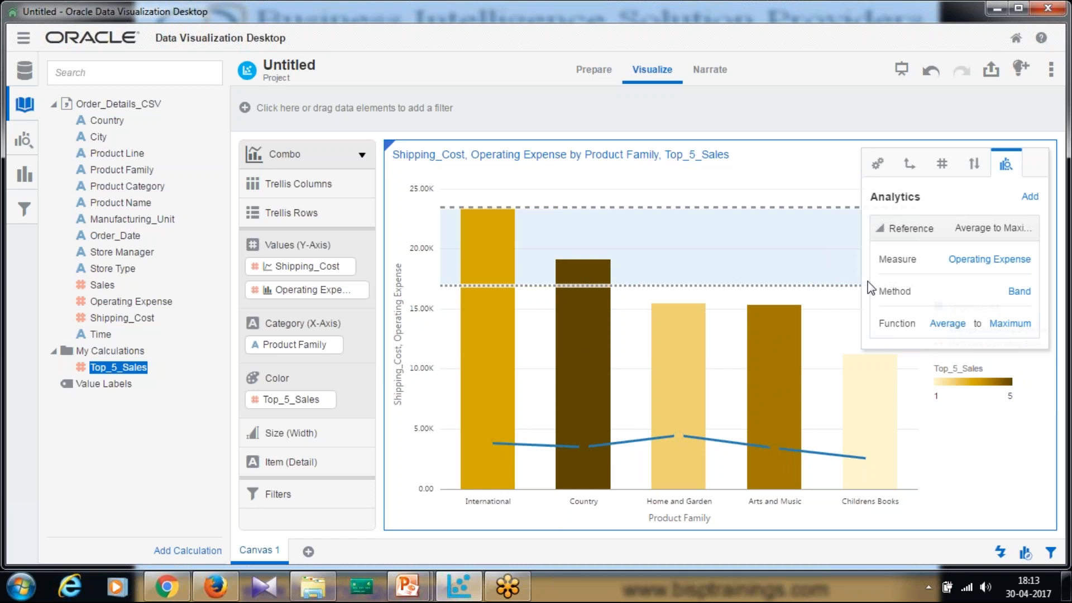
# Set the Combo chart's line type to Curved and close the chart properties
pyautogui.click(974, 164)
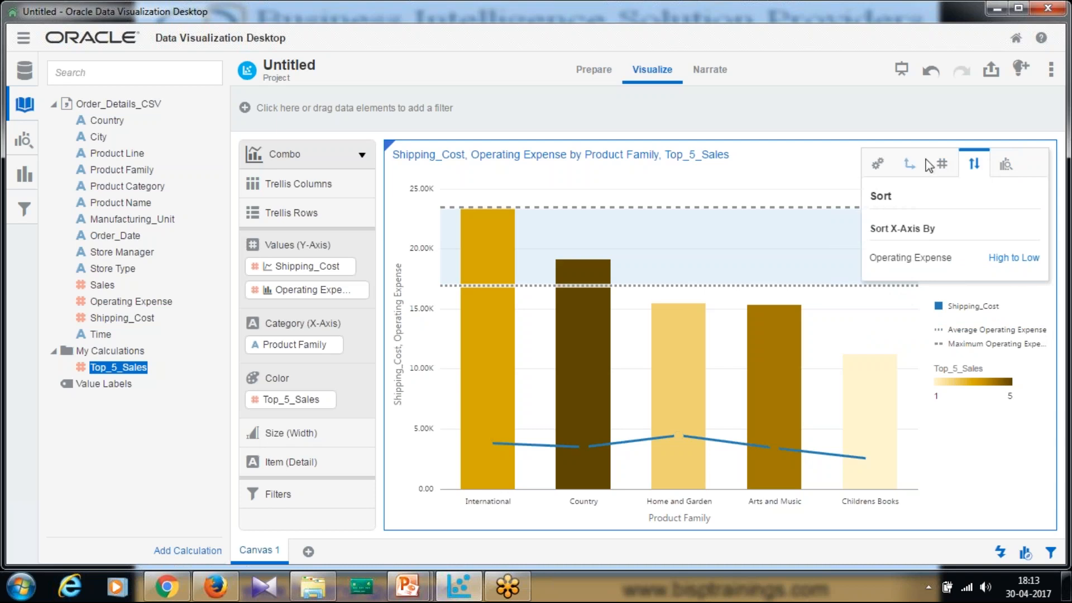
pyautogui.click(941, 165)
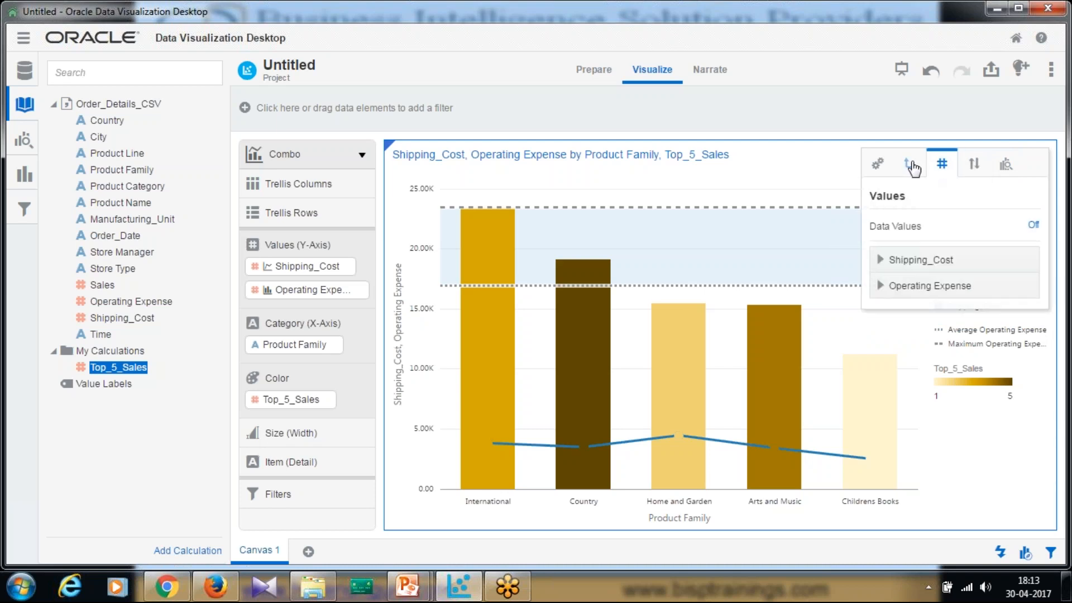
pyautogui.click(903, 270)
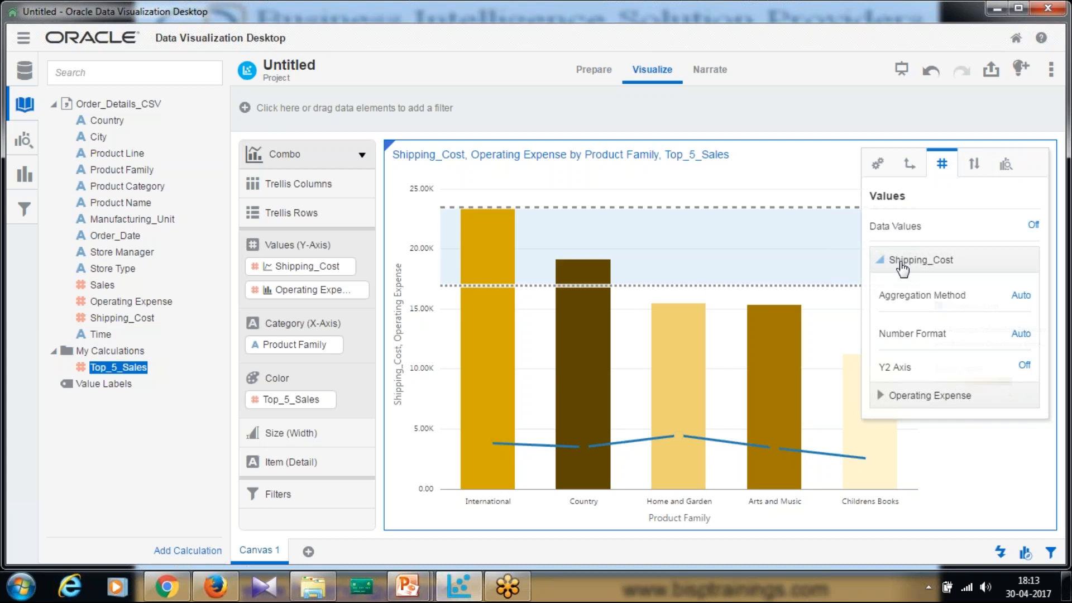
pyautogui.click(876, 166)
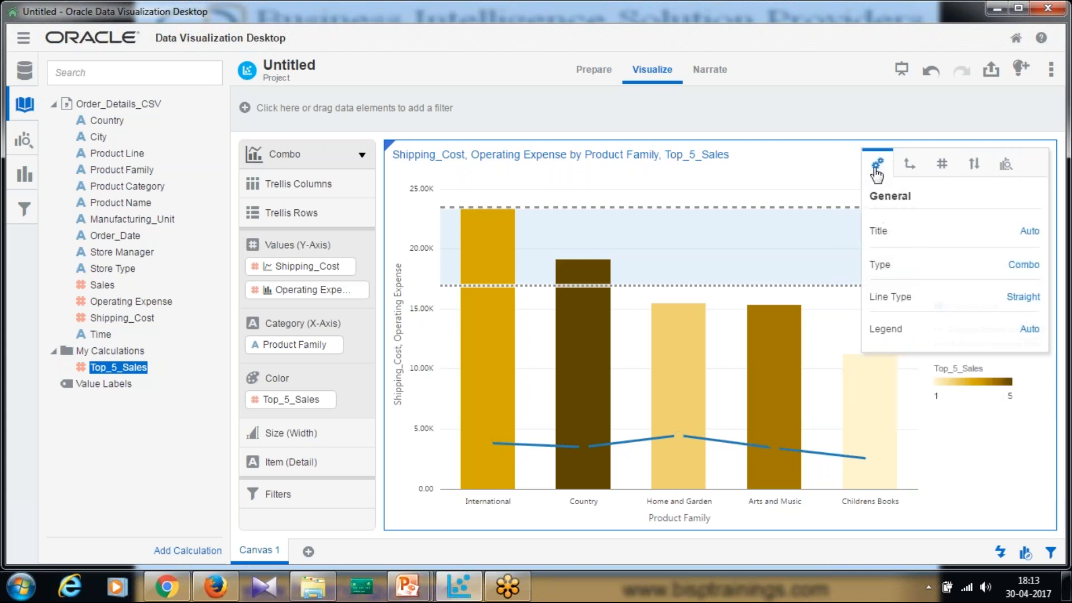
pyautogui.click(1024, 299)
pyautogui.click(984, 350)
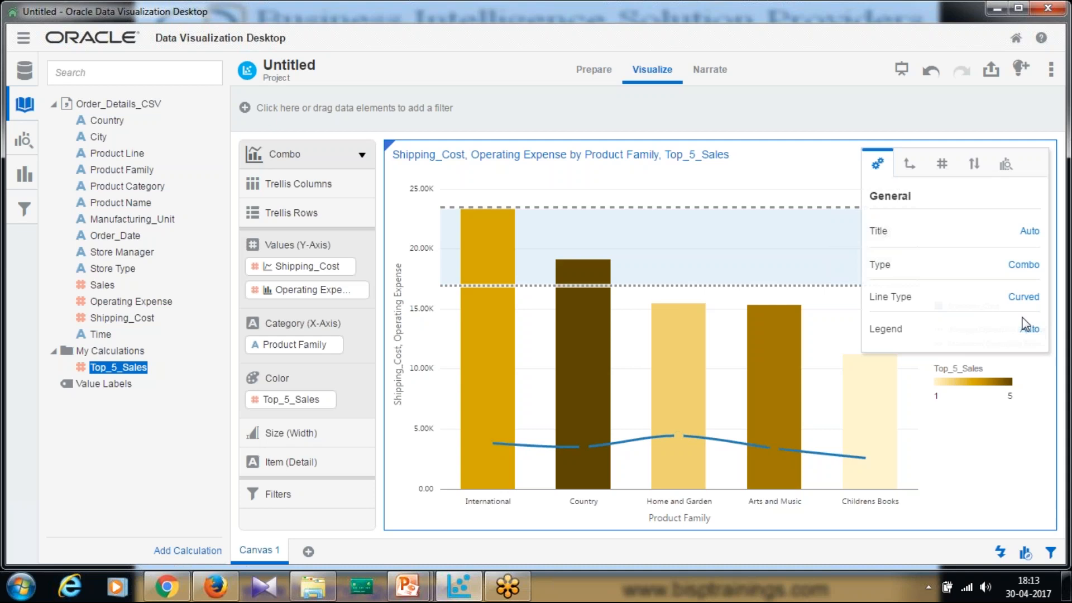
pyautogui.click(1014, 120)
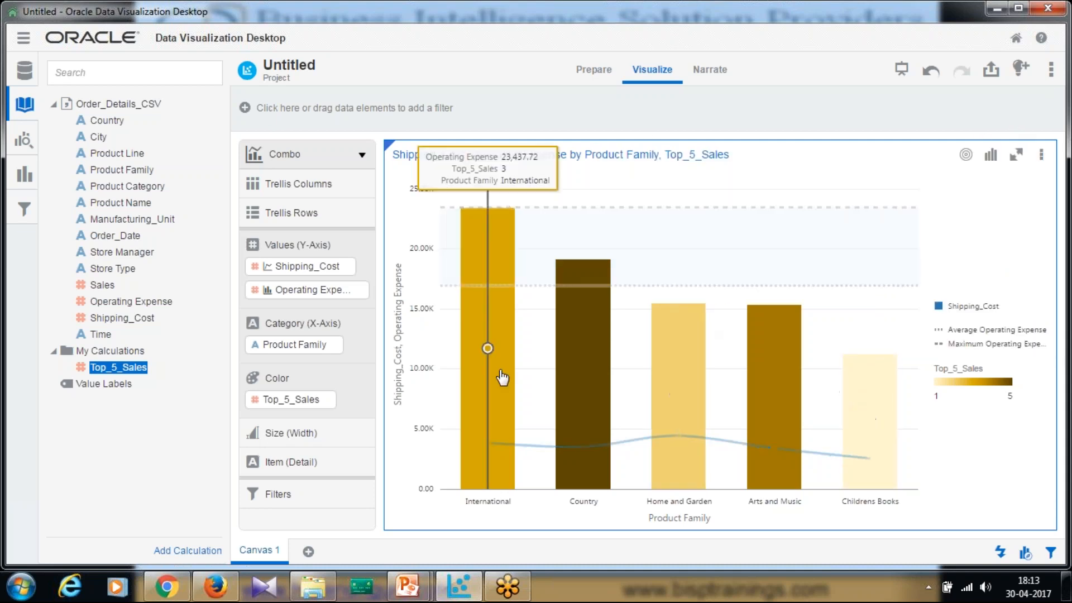